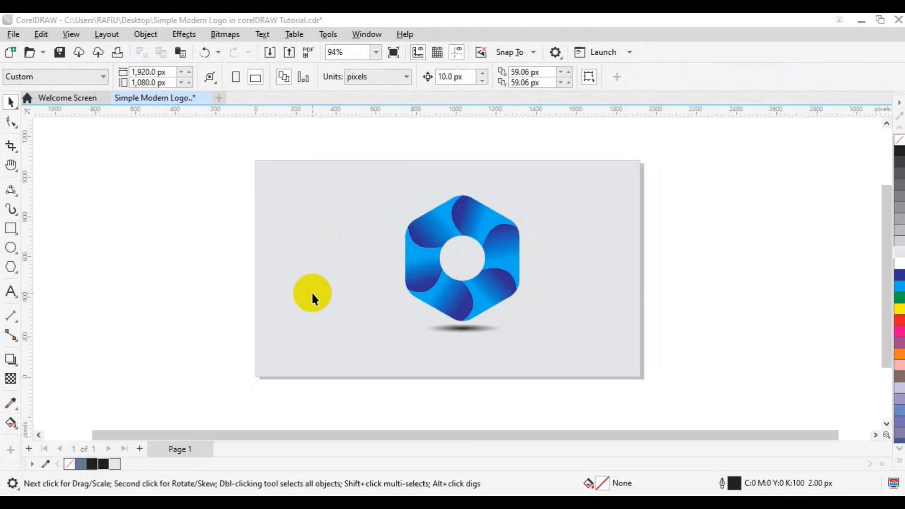
- Draw a six-sided polygon about 605 px wide and 699 px high, and centre it on the page
key(ctrl+z)
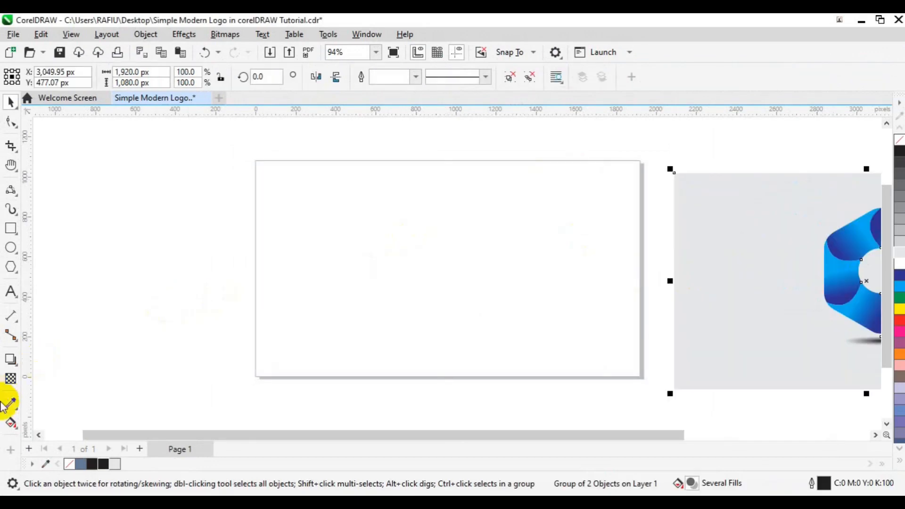
click(11, 267)
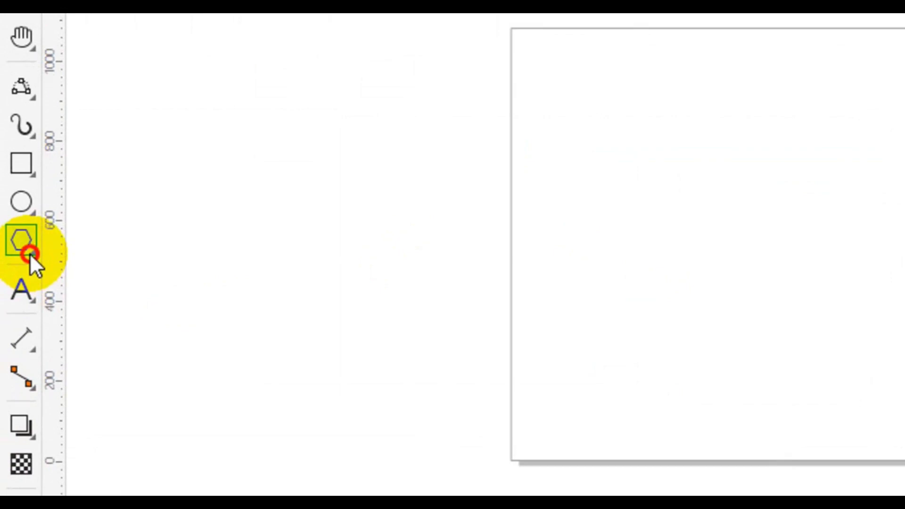
click(30, 253)
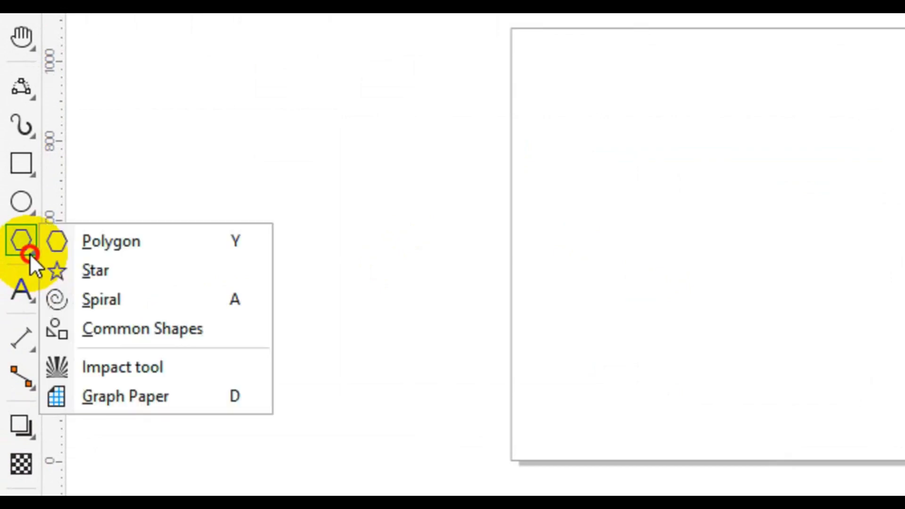
click(142, 242)
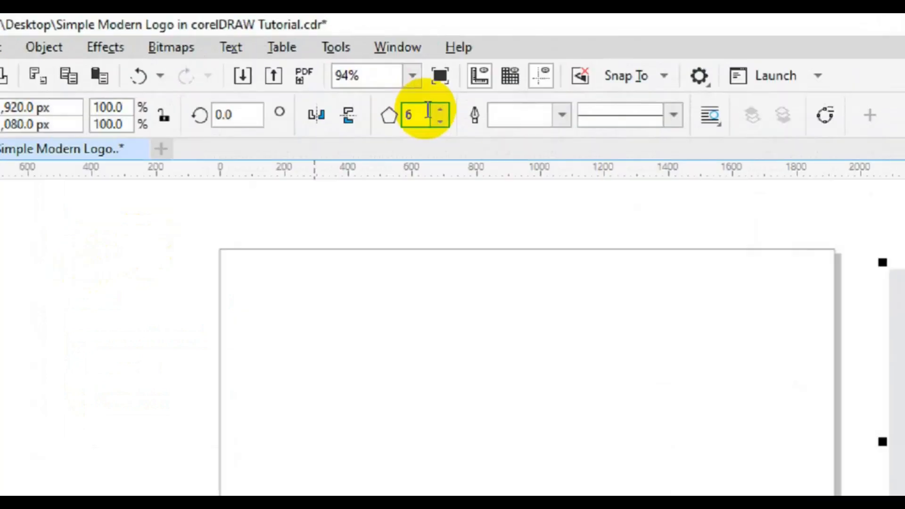
double_click(373, 76)
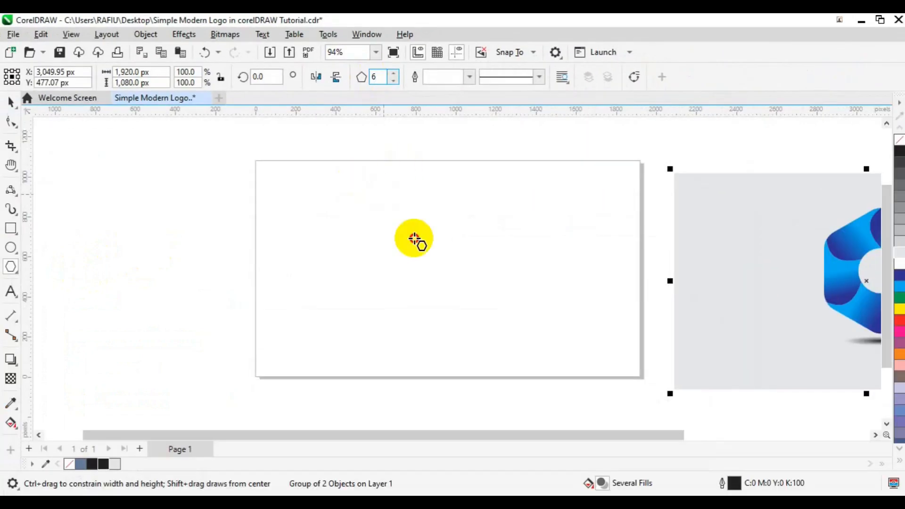
click(467, 292)
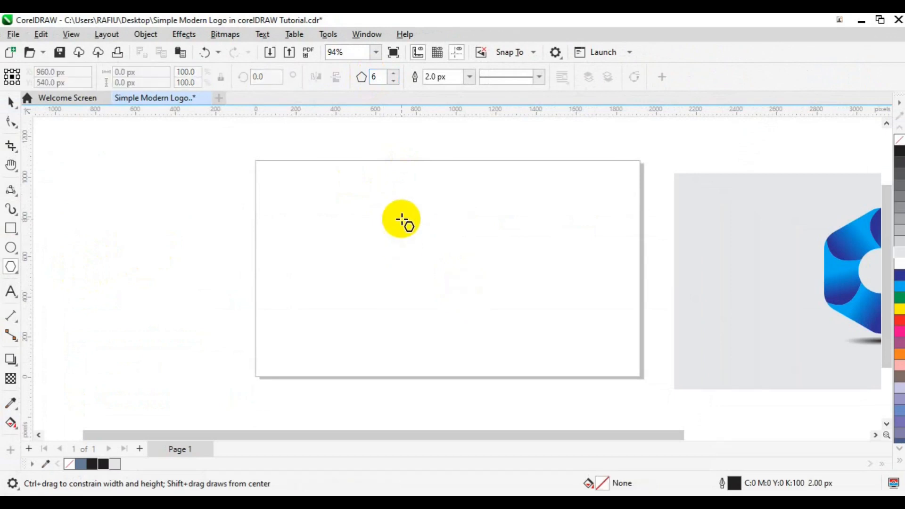
drag(474, 298, 524, 347)
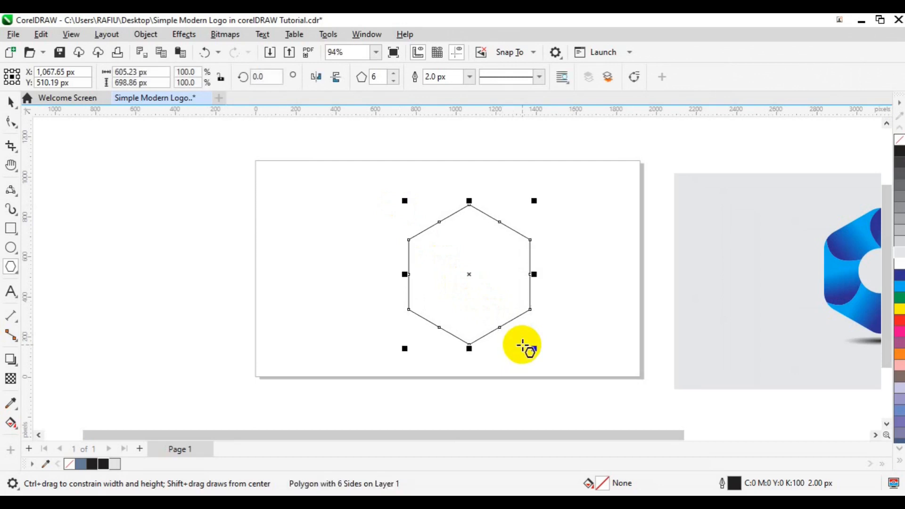
key(p)
key(space)
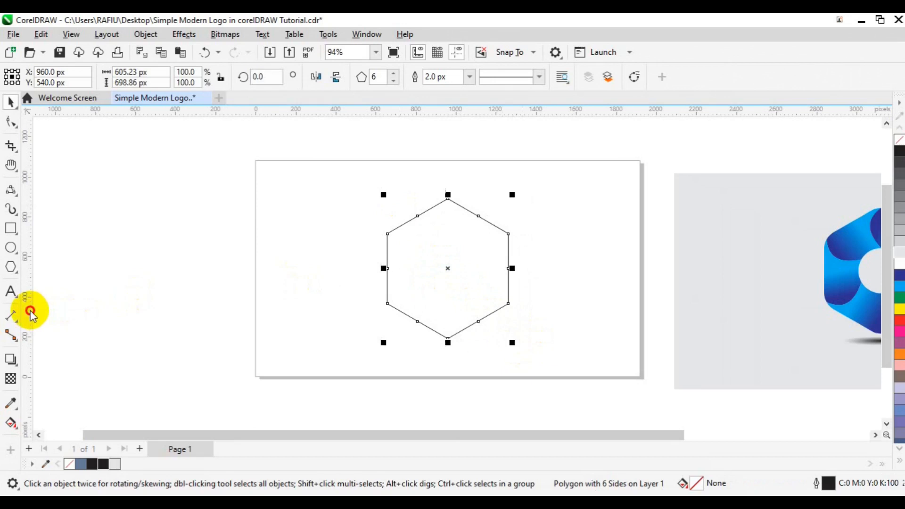
- Place a vertical and a horizontal guideline crossing at the hexagon's centre
drag(219, 344, 447, 325)
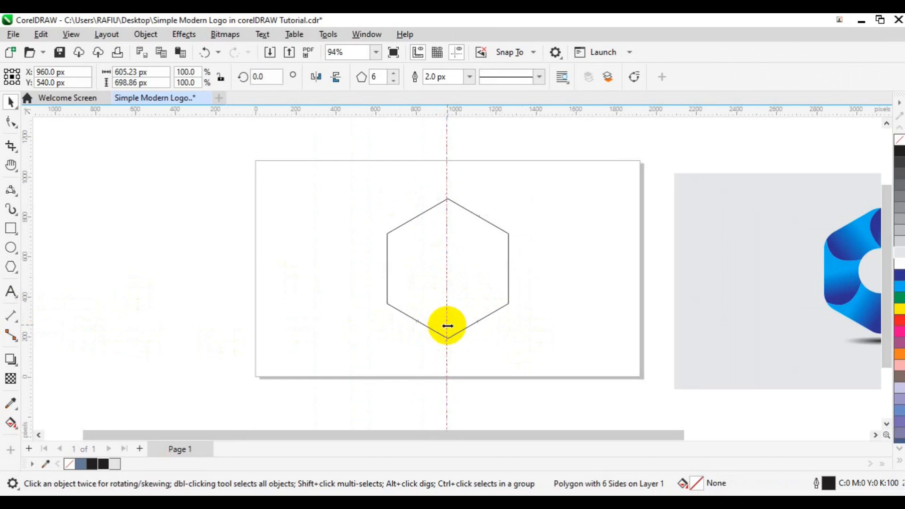
click(490, 294)
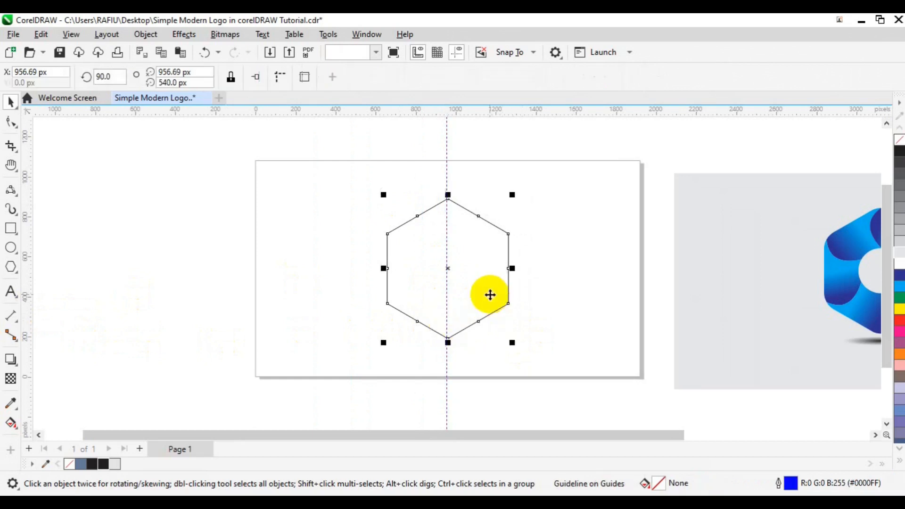
drag(441, 109, 471, 267)
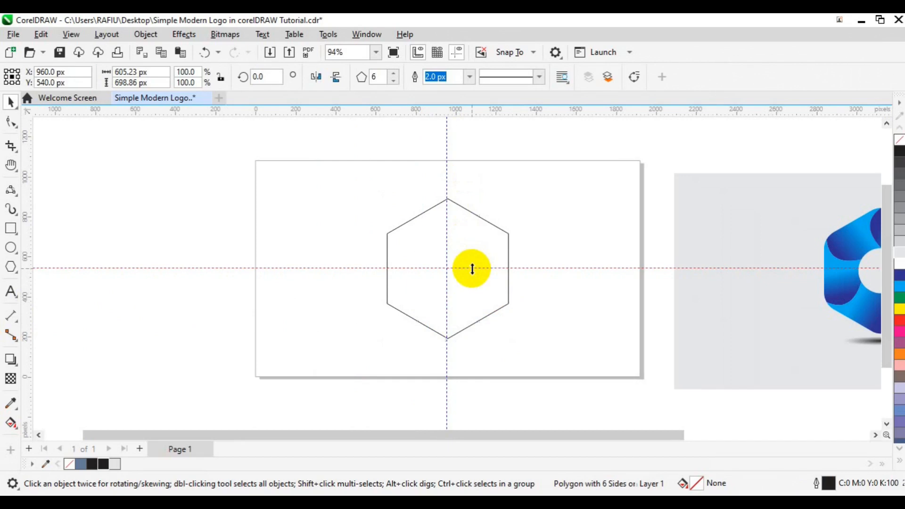
- Round all corners of the hexagon with a 120 px fillet
click(388, 238)
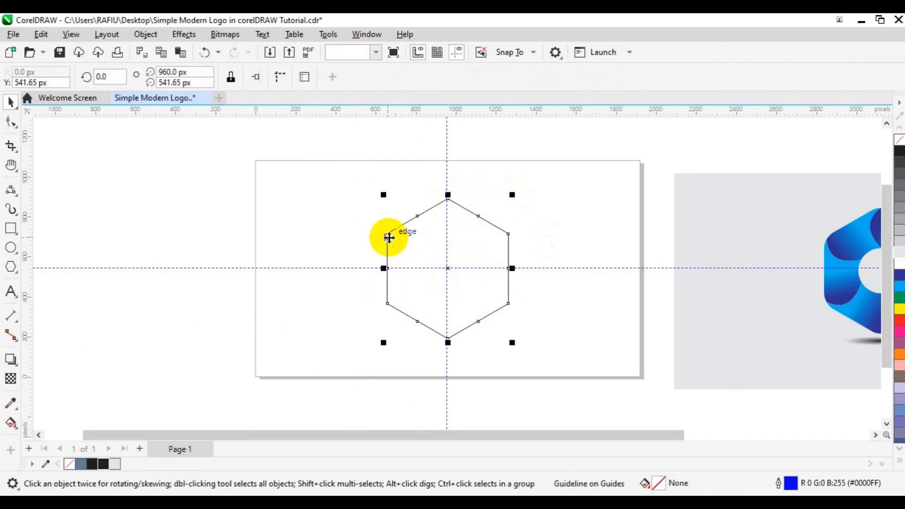
click(370, 35)
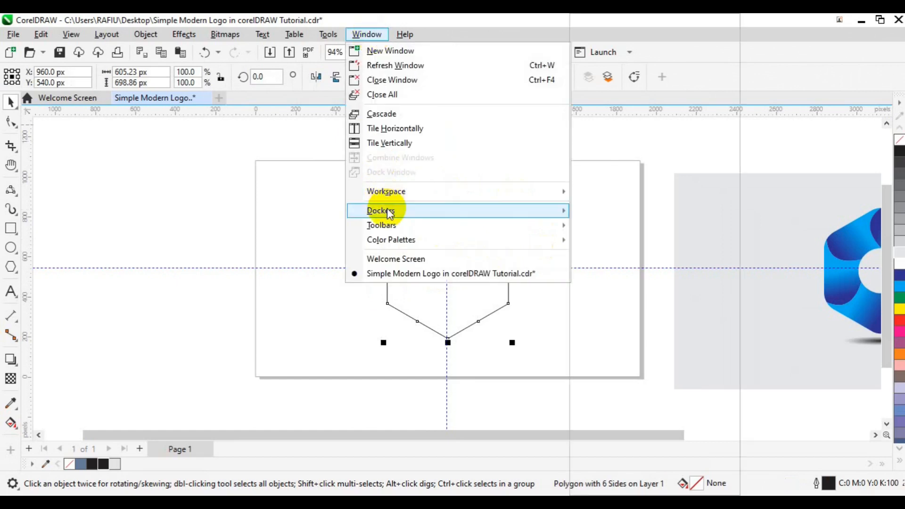
mouse_move(390, 213)
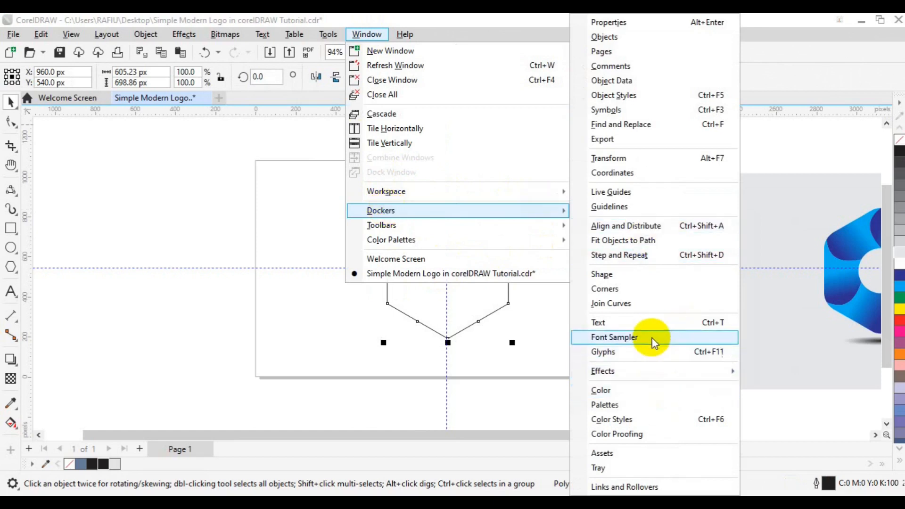
click(639, 292)
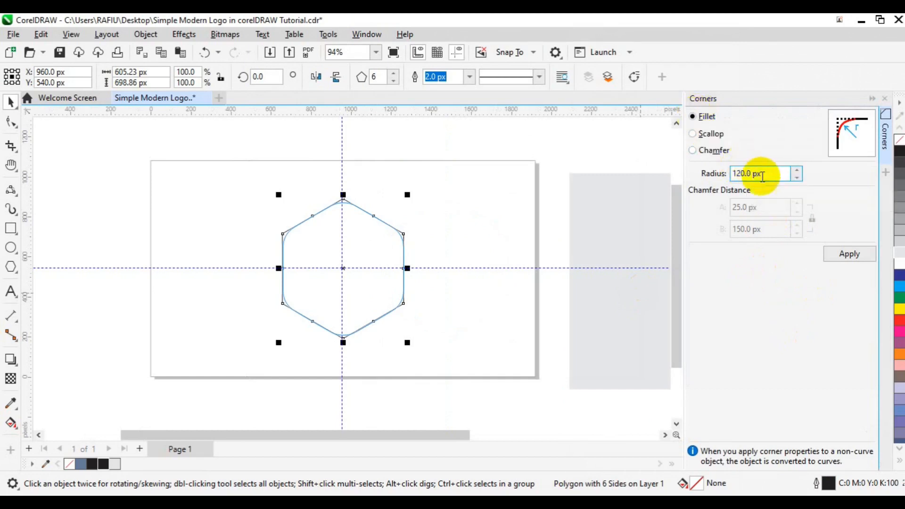
drag(764, 175, 729, 177)
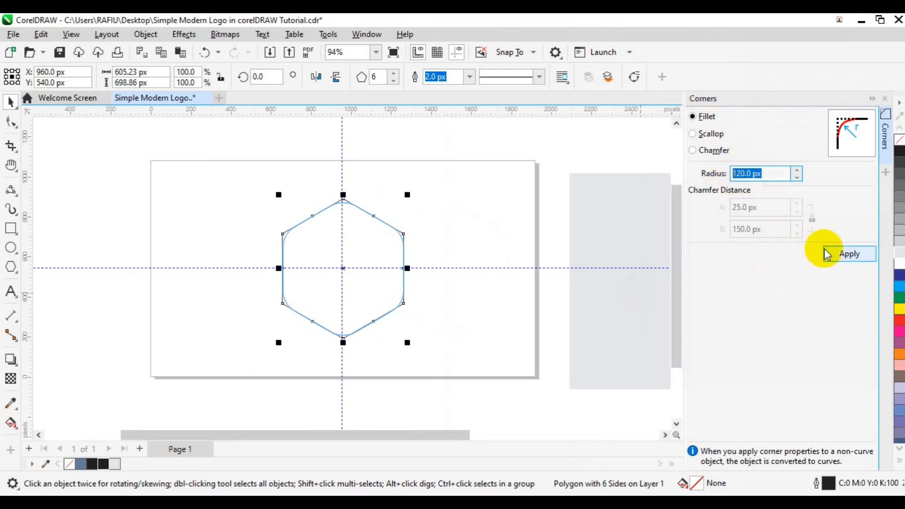
click(840, 254)
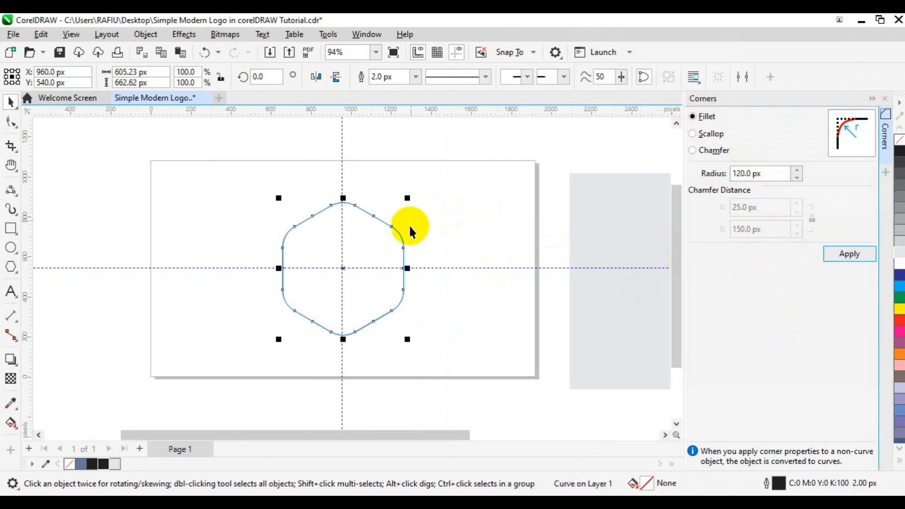
click(456, 222)
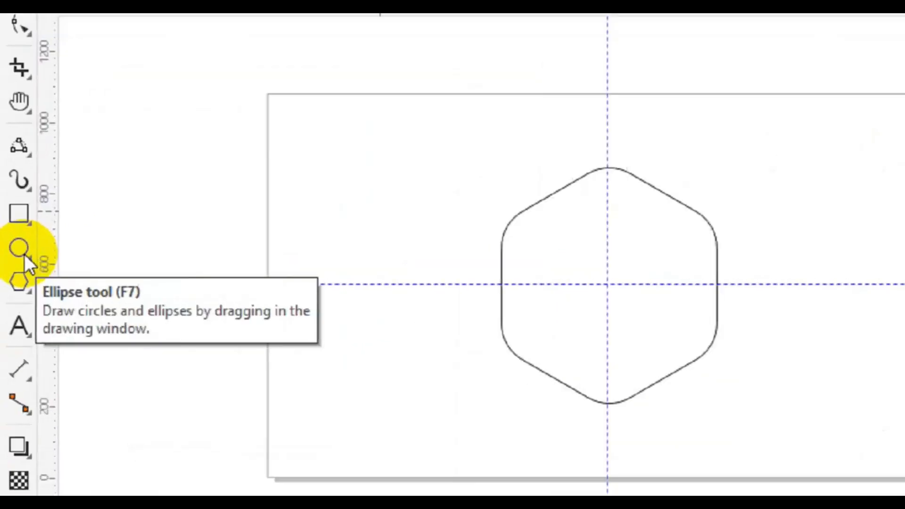
- Draw a circle about 219 px in diameter and centre it on the page inside the hexagon
click(24, 254)
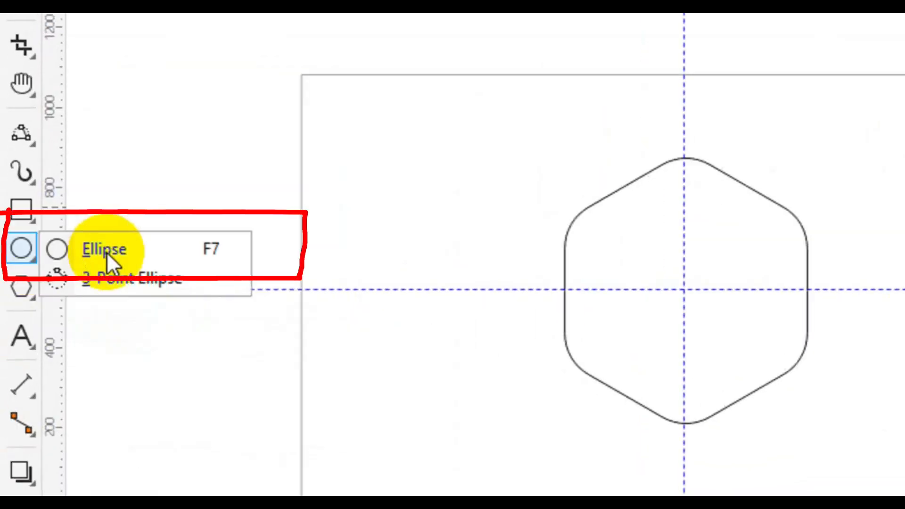
click(106, 250)
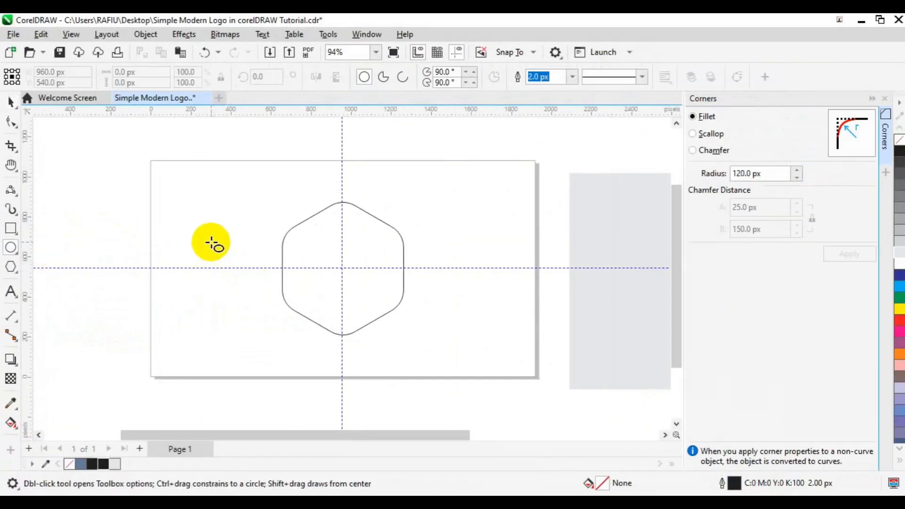
drag(266, 314, 261, 292)
key(space)
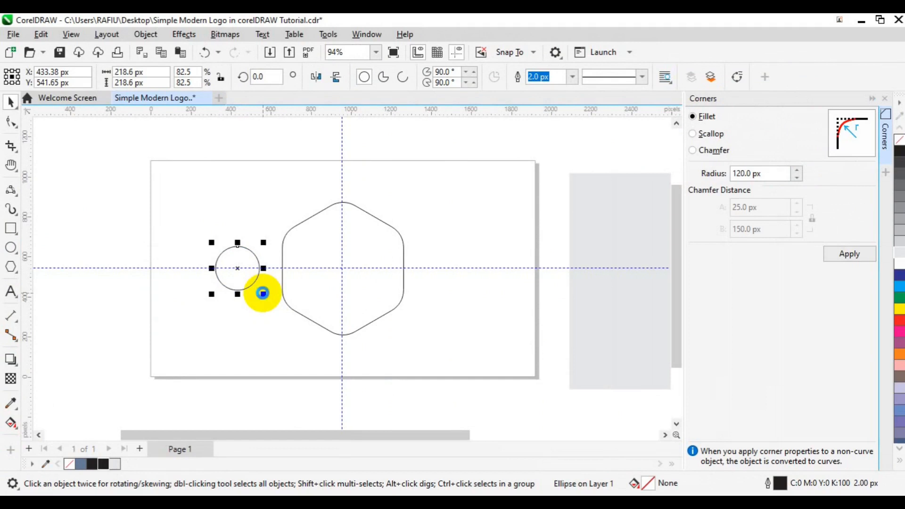
key(p)
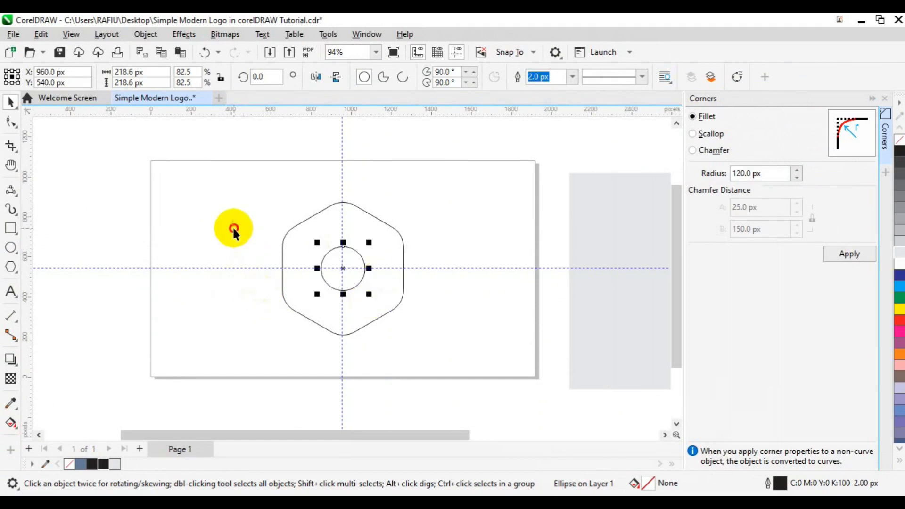
- Draw a 3-point curve, about 59 by 222 px, from the circle's top to the hexagon's apex, bowed left, and close the Corners docker
click(11, 189)
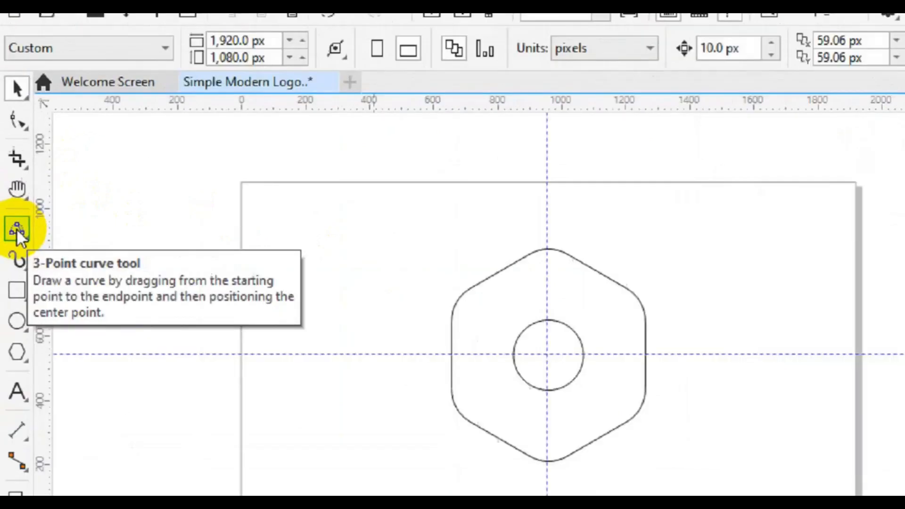
click(16, 230)
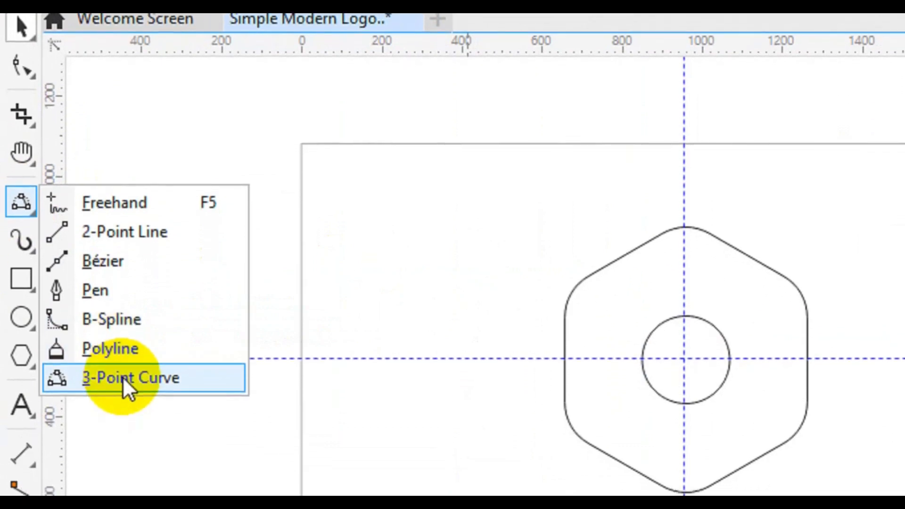
click(124, 377)
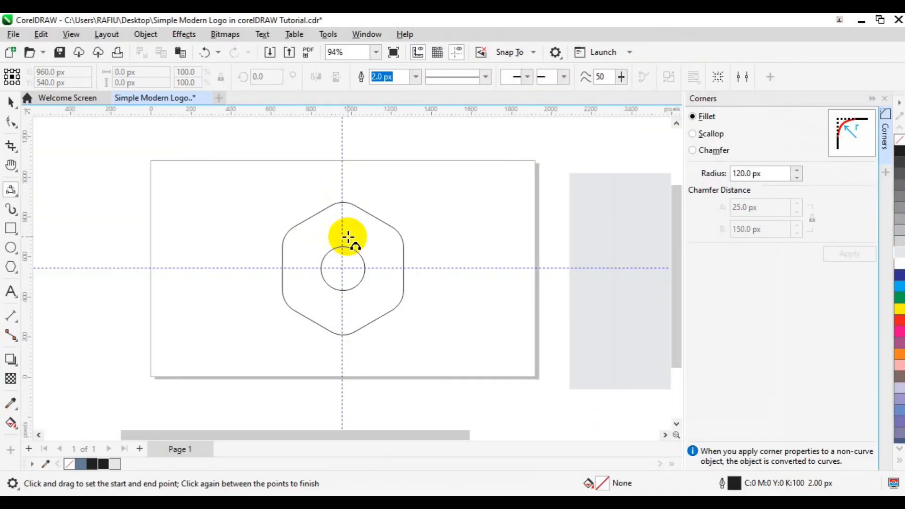
scroll(348, 237, up, 2)
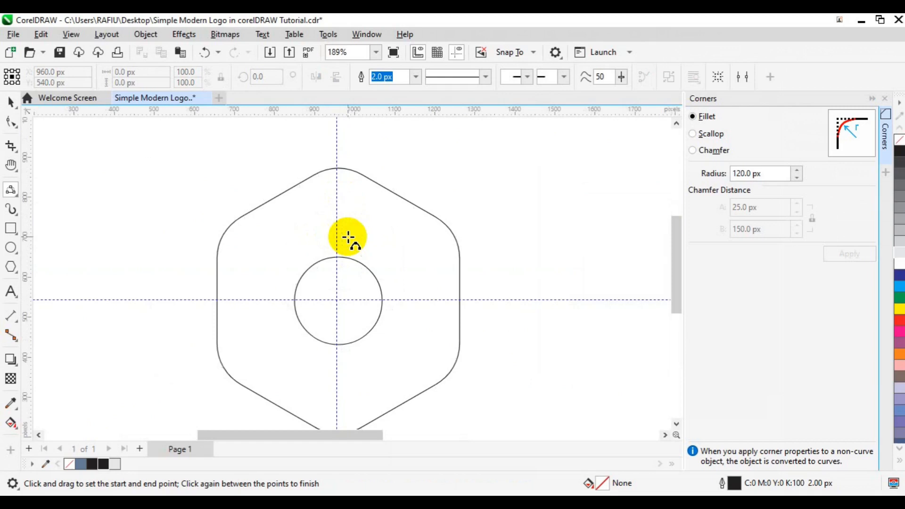
scroll(349, 239, up, 2)
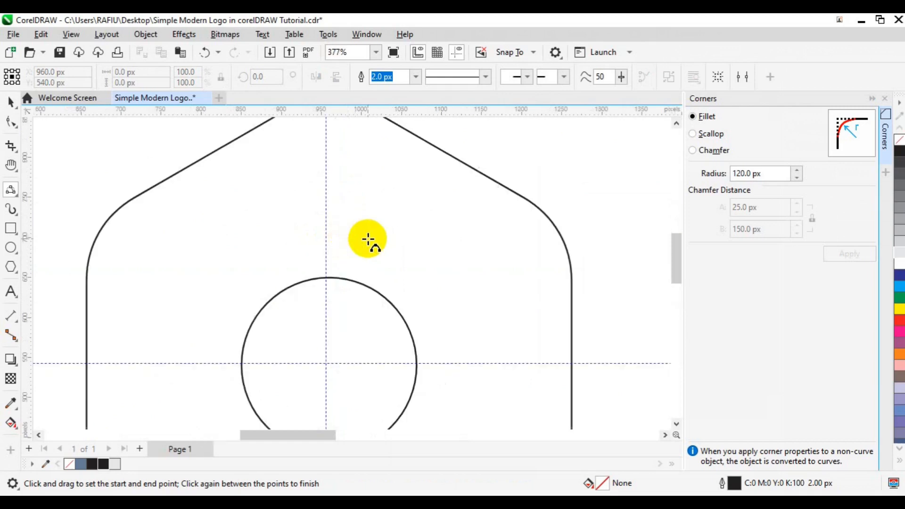
key(h)
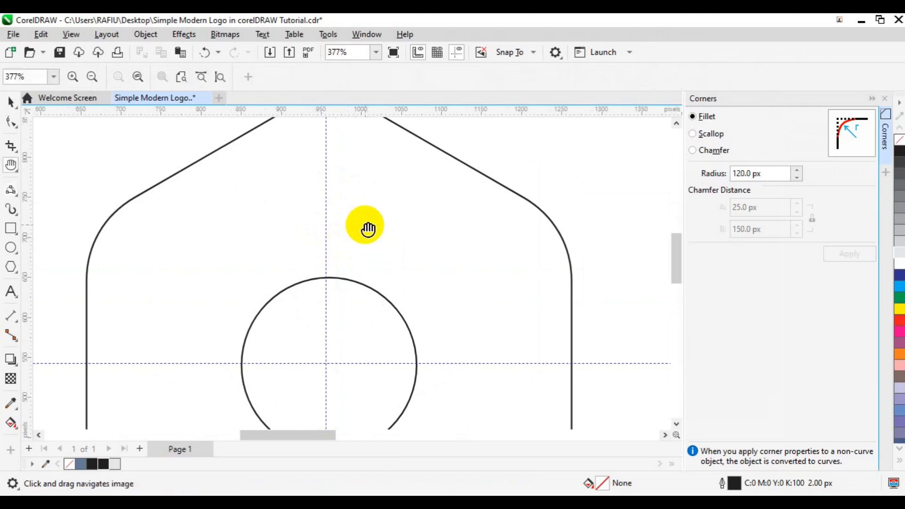
drag(370, 257, 371, 261)
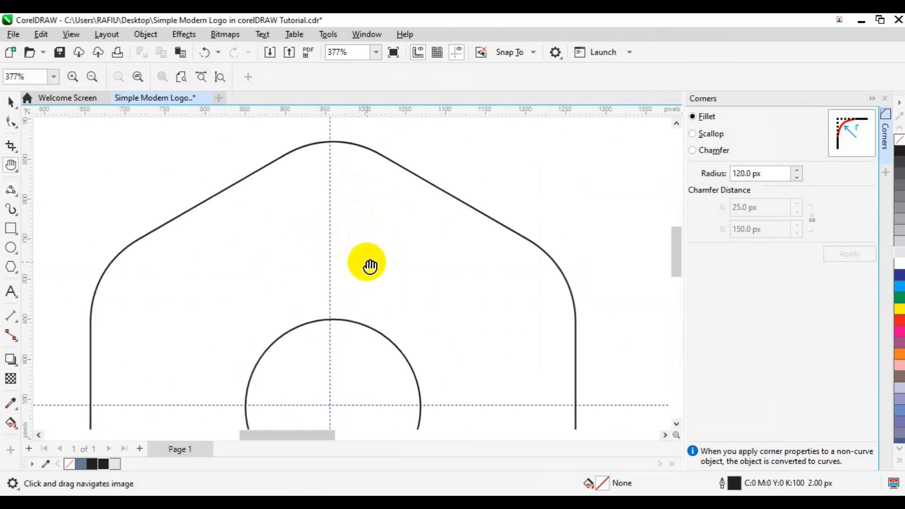
key(space)
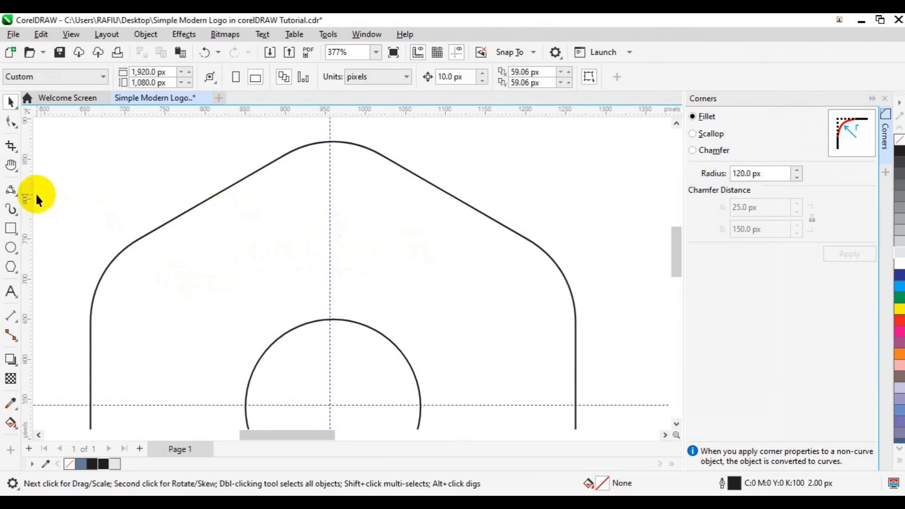
click(11, 189)
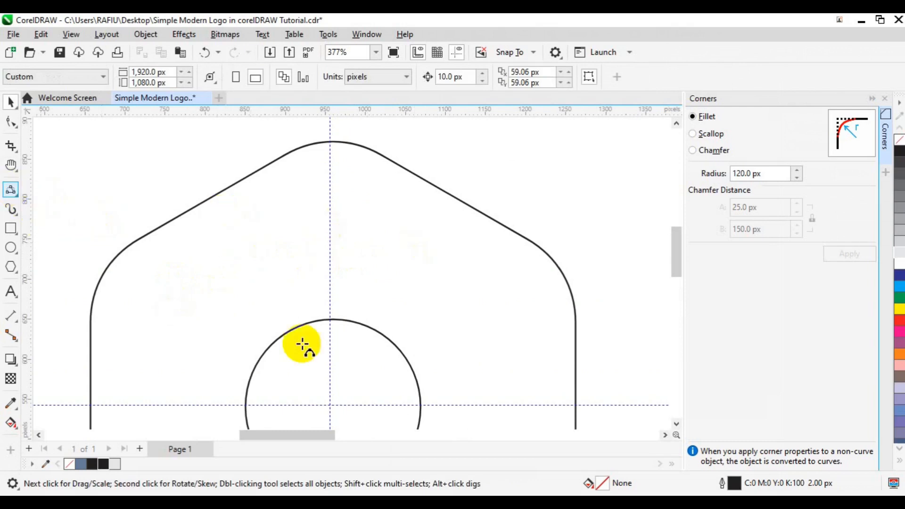
drag(330, 319, 330, 141)
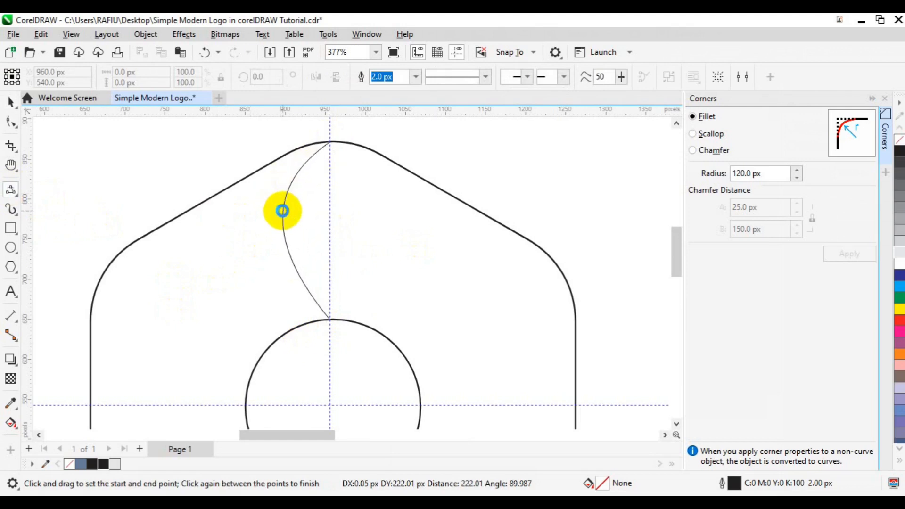
click(283, 210)
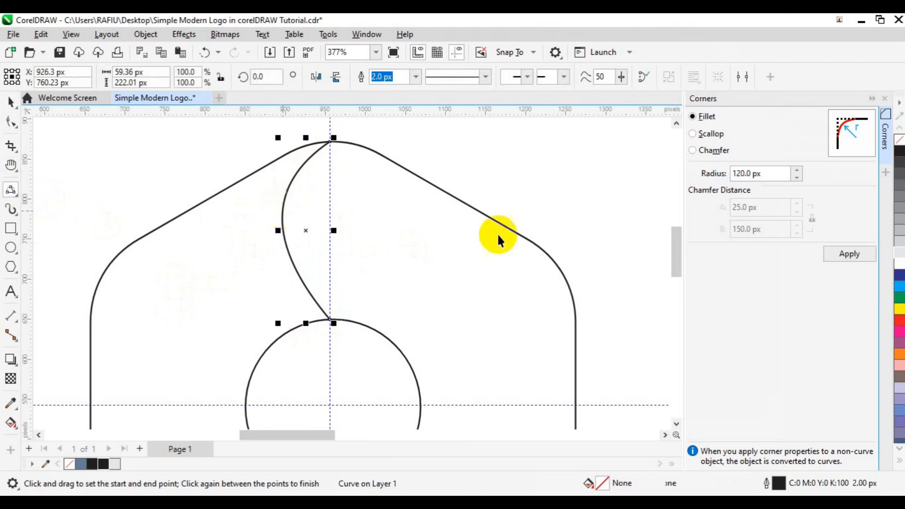
key(space)
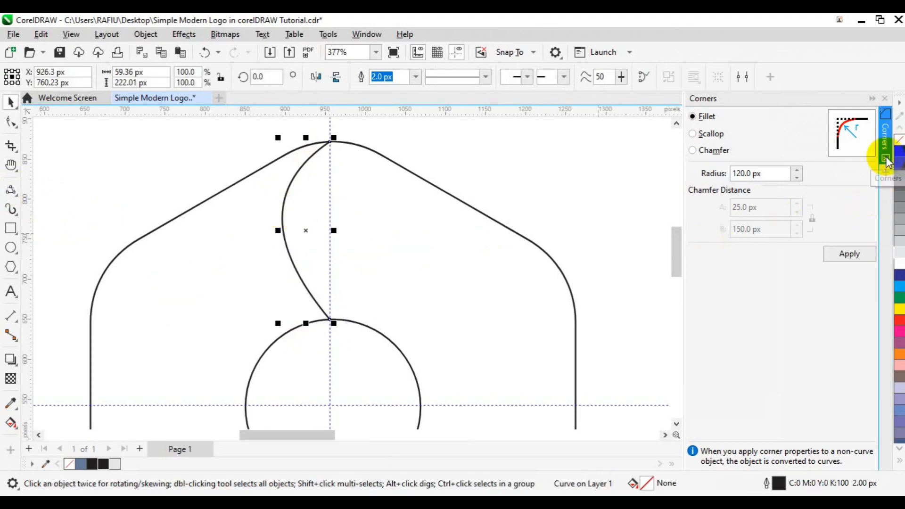
click(886, 160)
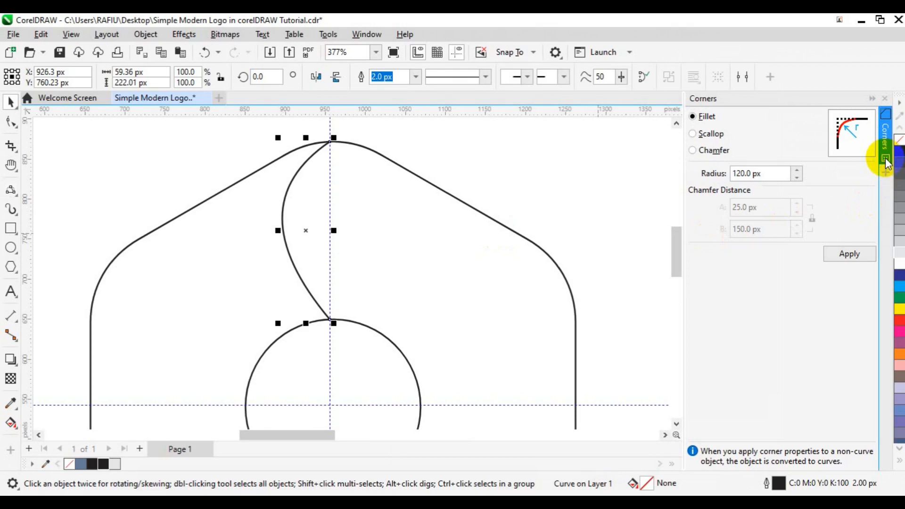
- Move the 3-point curve's centre of rotation to the guideline crossing at the circle's centre
click(886, 160)
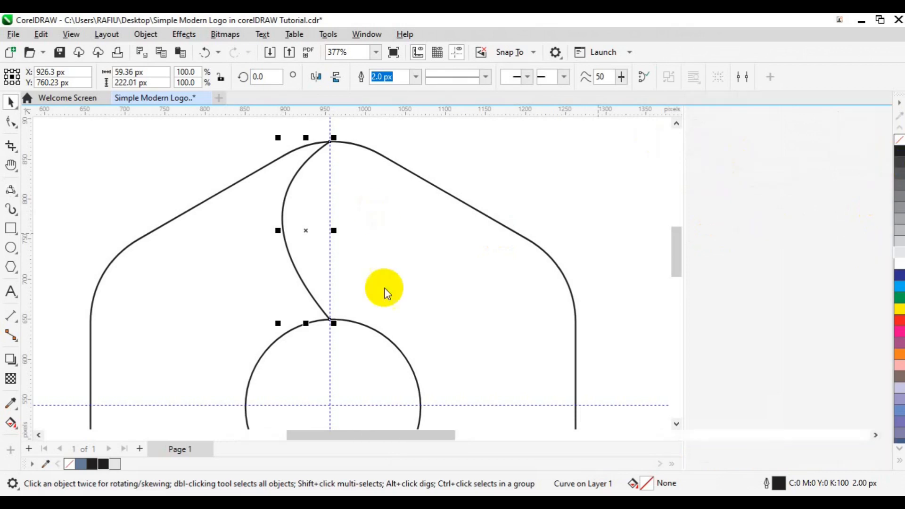
drag(410, 233, 410, 232)
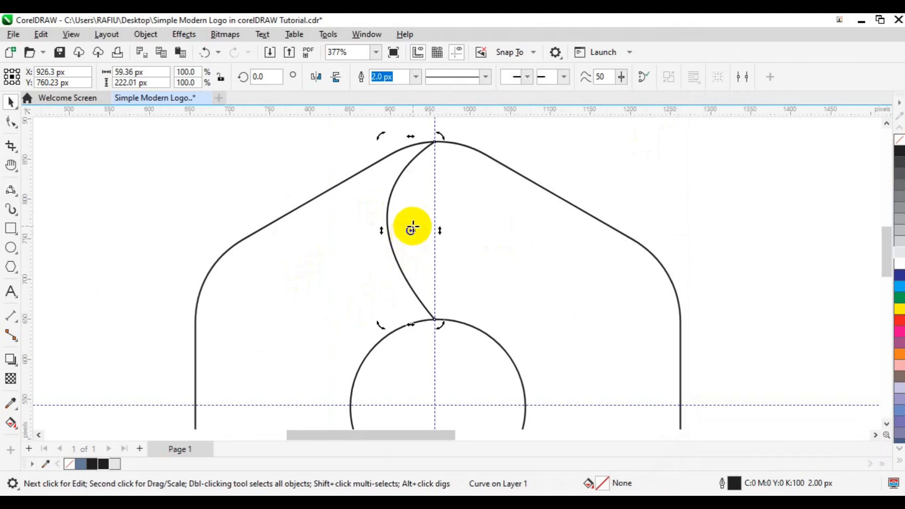
drag(412, 229, 437, 400)
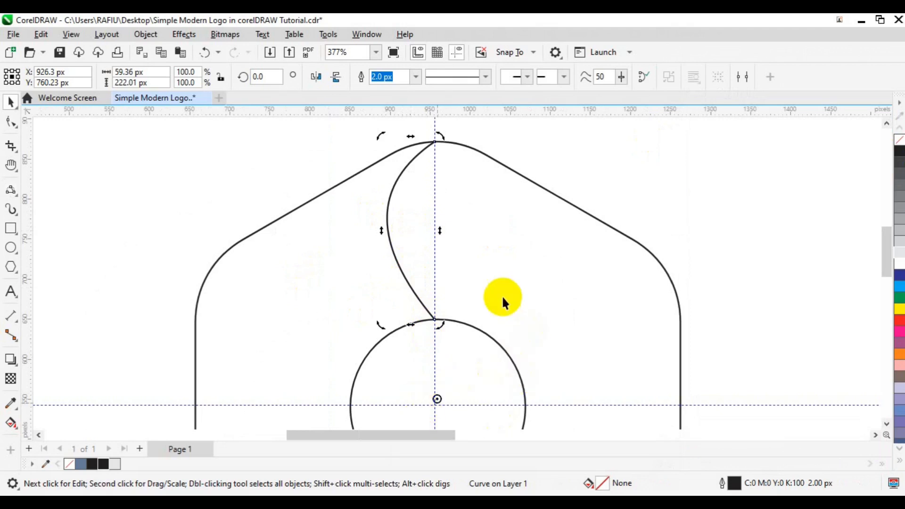
click(420, 301)
click(420, 302)
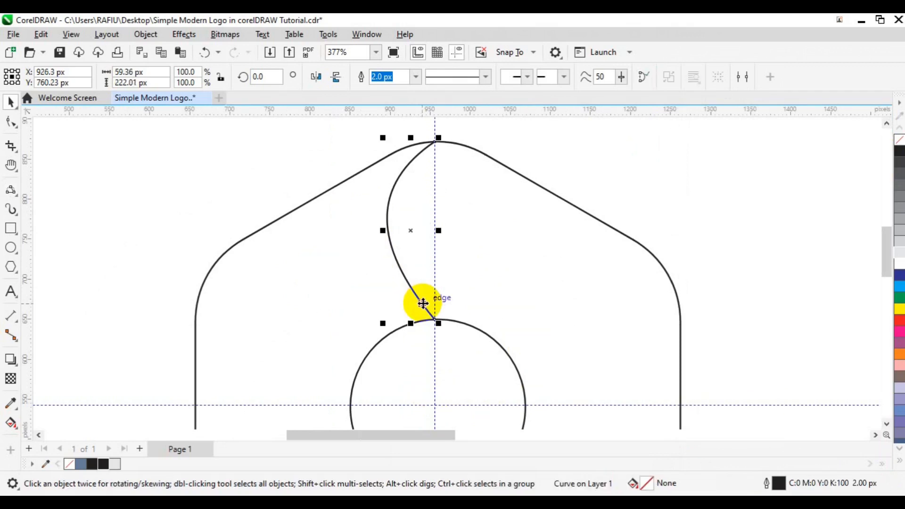
click(421, 303)
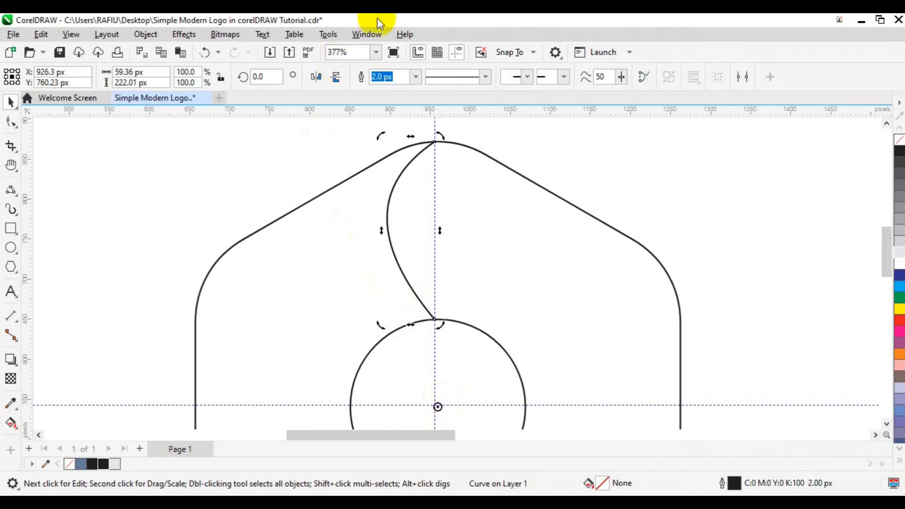
- Rotate the curve by 60 degrees about its centre at 960, 540 px with 6 copies
click(373, 34)
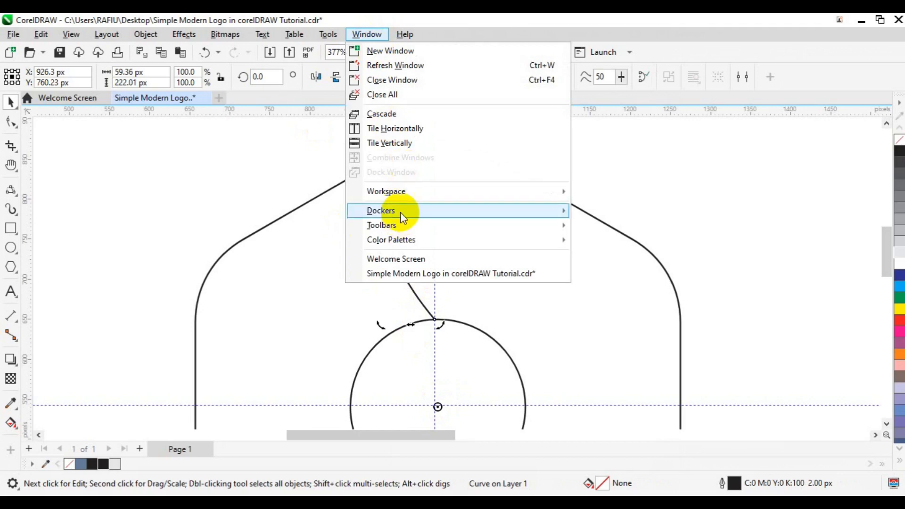
mouse_move(400, 212)
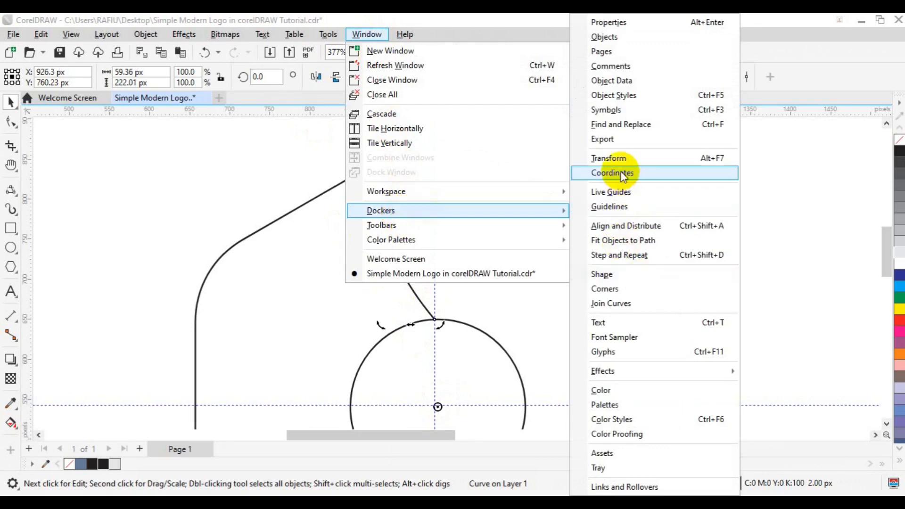
click(614, 160)
click(753, 163)
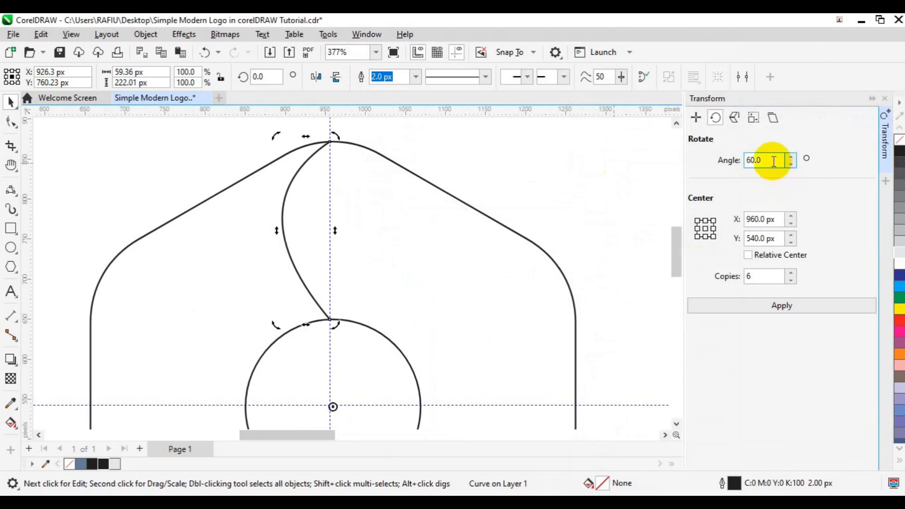
drag(768, 159, 740, 160)
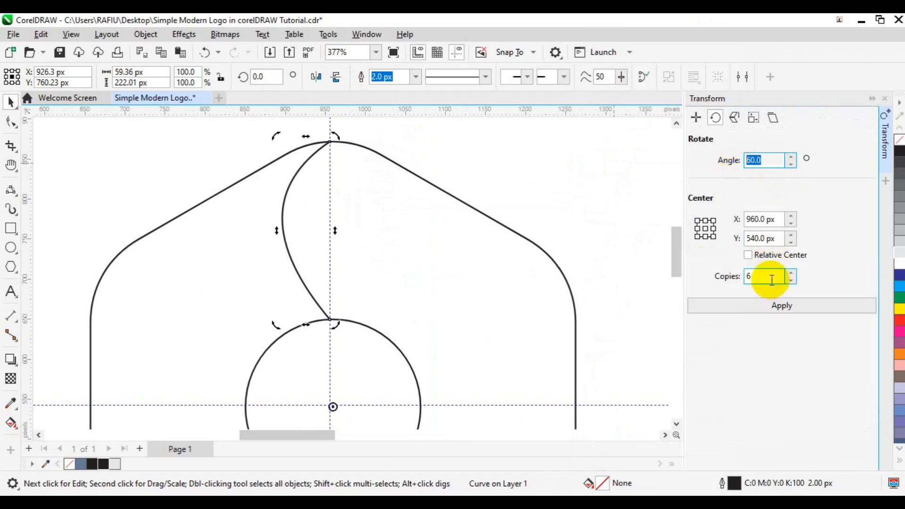
click(749, 277)
double_click(750, 277)
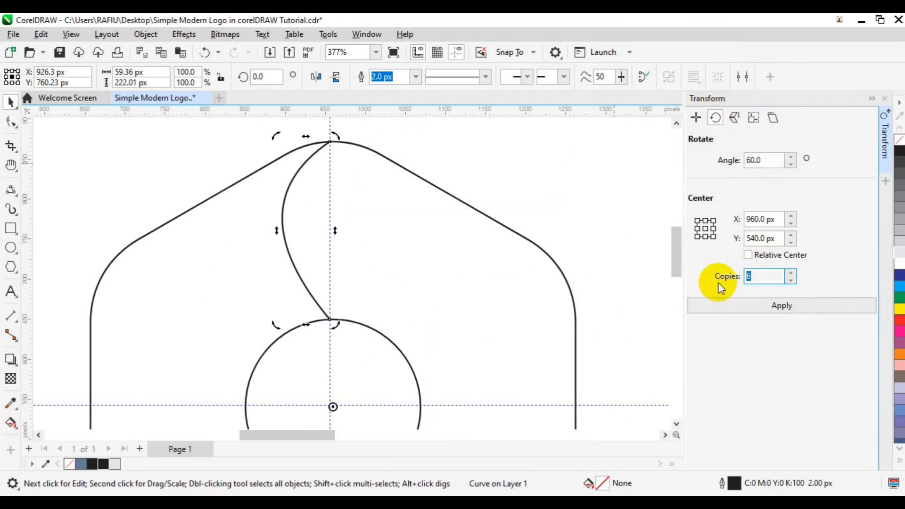
click(755, 310)
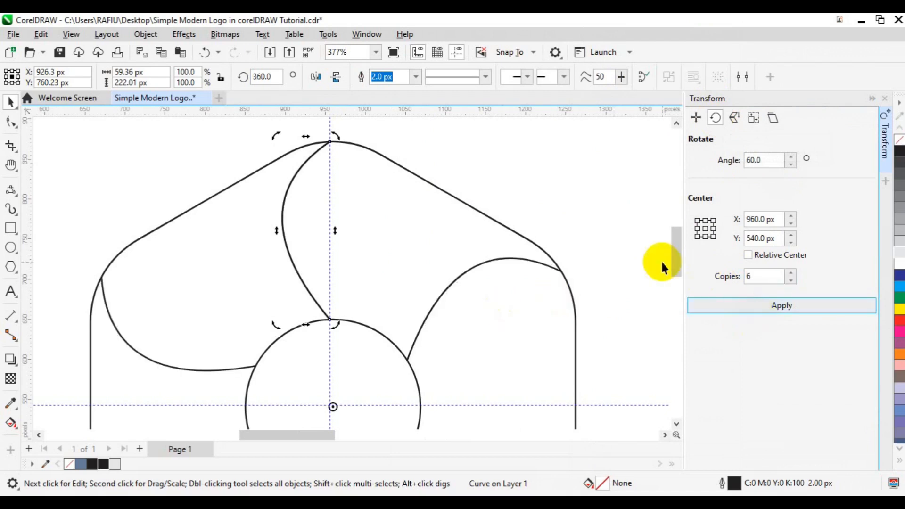
- Fill the six swirl segments between the hexagon and the circle with blue-grey using the Smart Fill tool
click(513, 286)
scroll(511, 355, down, 4)
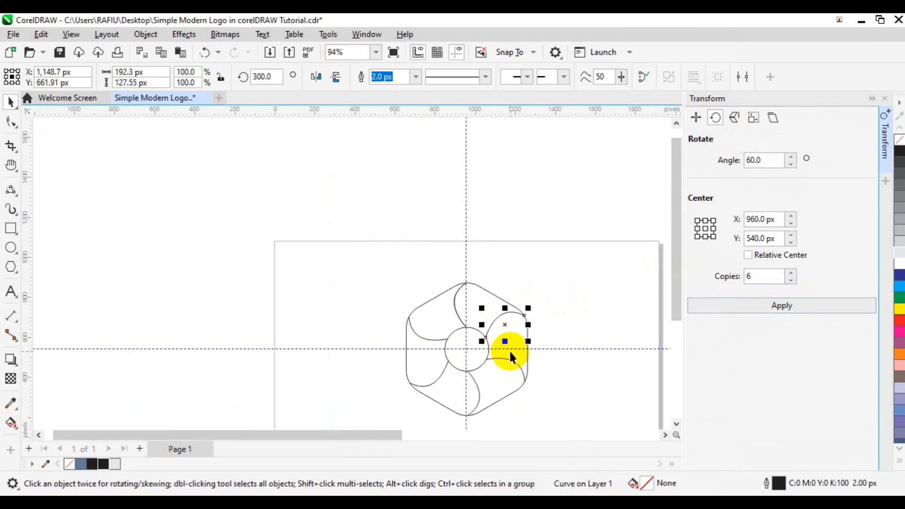
key(h)
drag(603, 398, 483, 330)
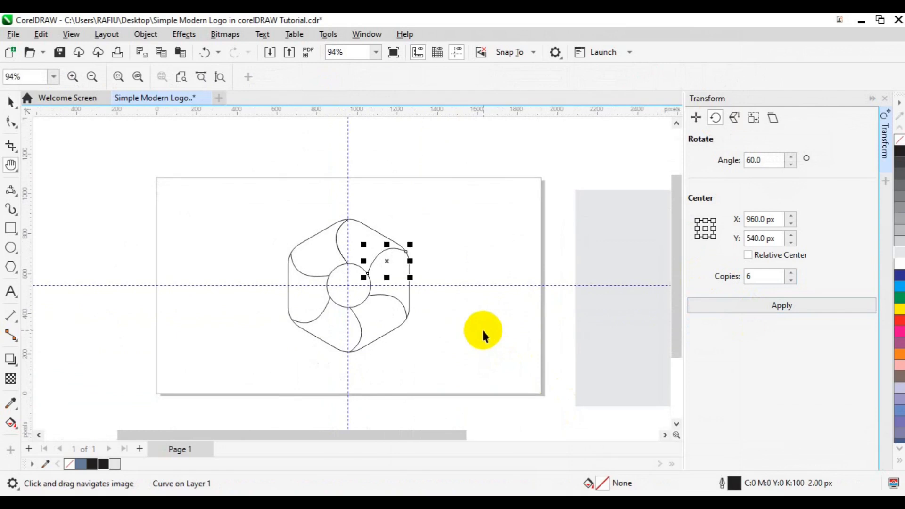
key(space)
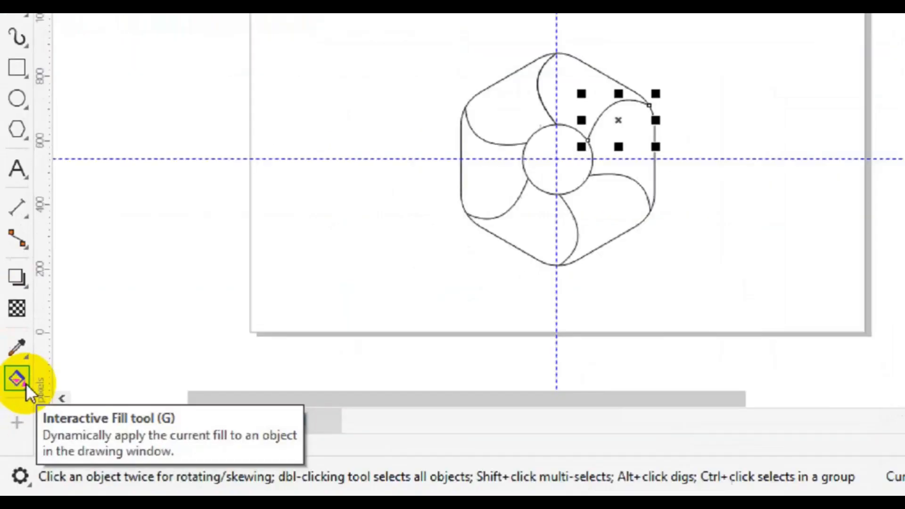
click(27, 383)
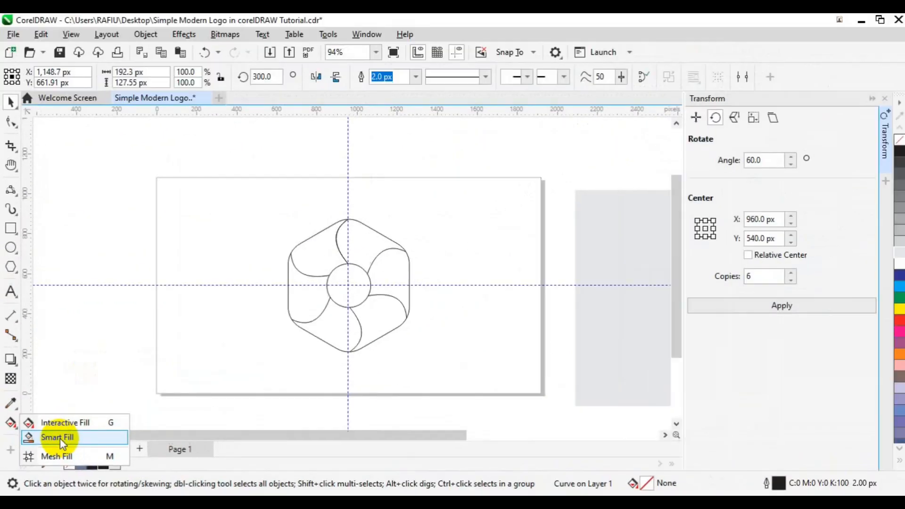
click(60, 438)
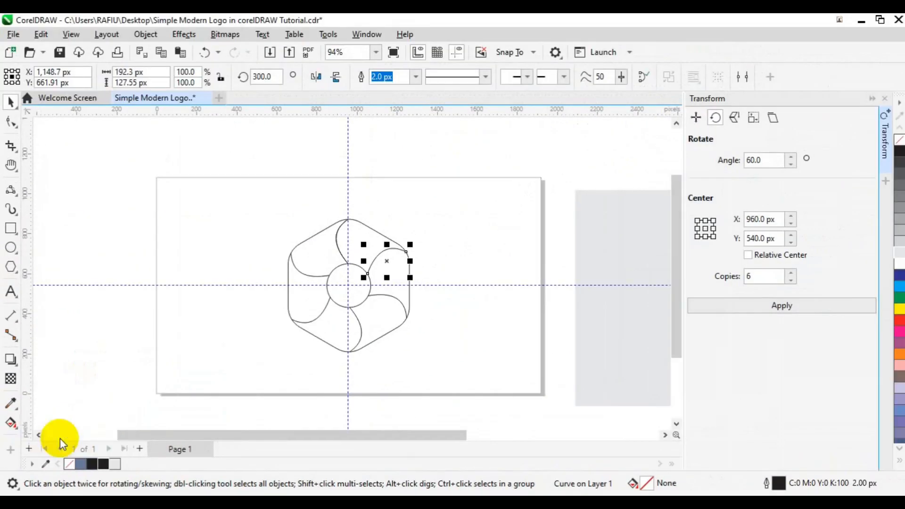
click(362, 247)
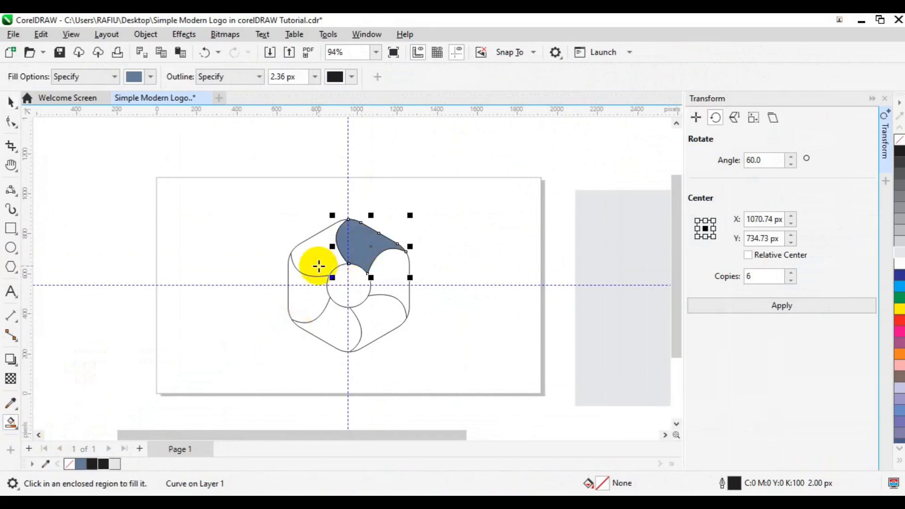
click(319, 265)
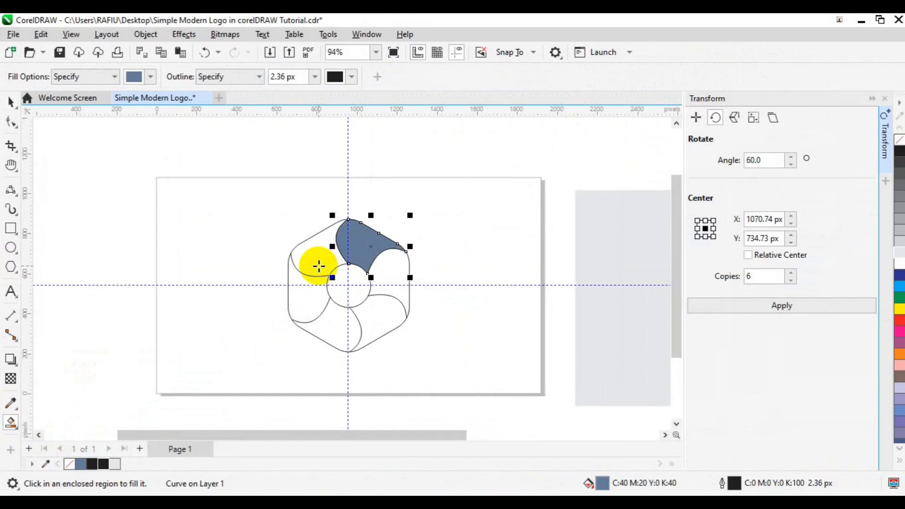
click(312, 304)
click(327, 319)
click(374, 319)
click(395, 279)
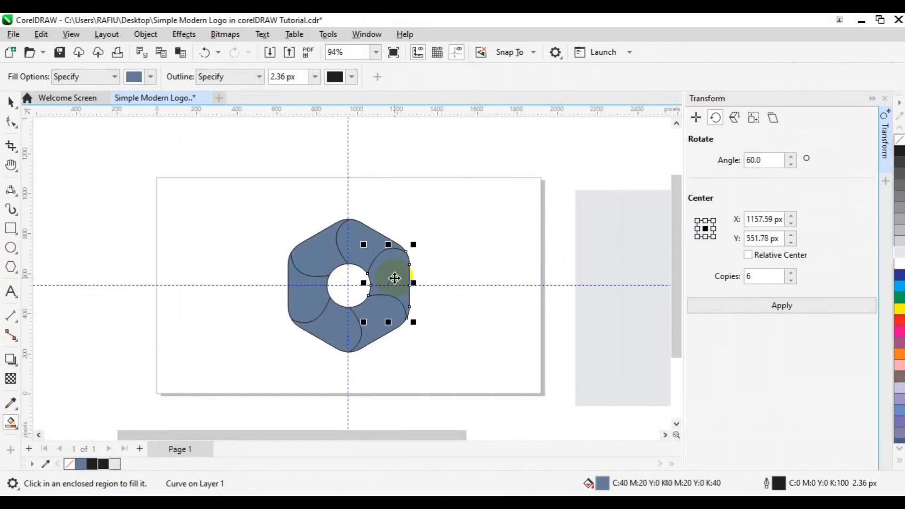
- Select all six filled segments and move them together clear of the line drawing, to the page's left edge
key(space)
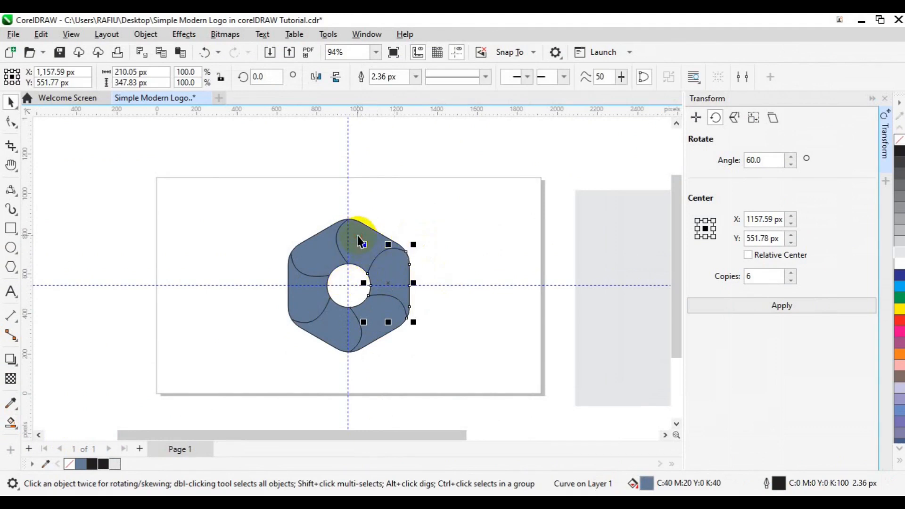
shift+click(321, 247)
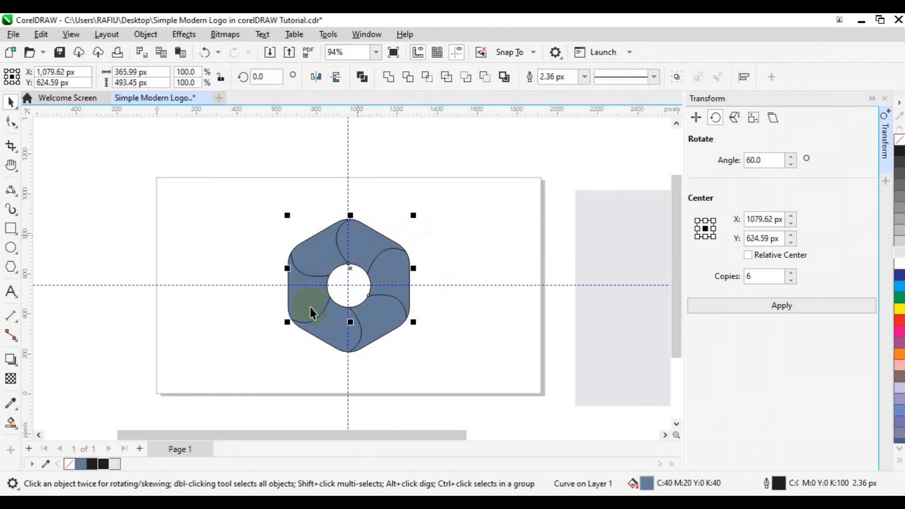
shift+click(323, 338)
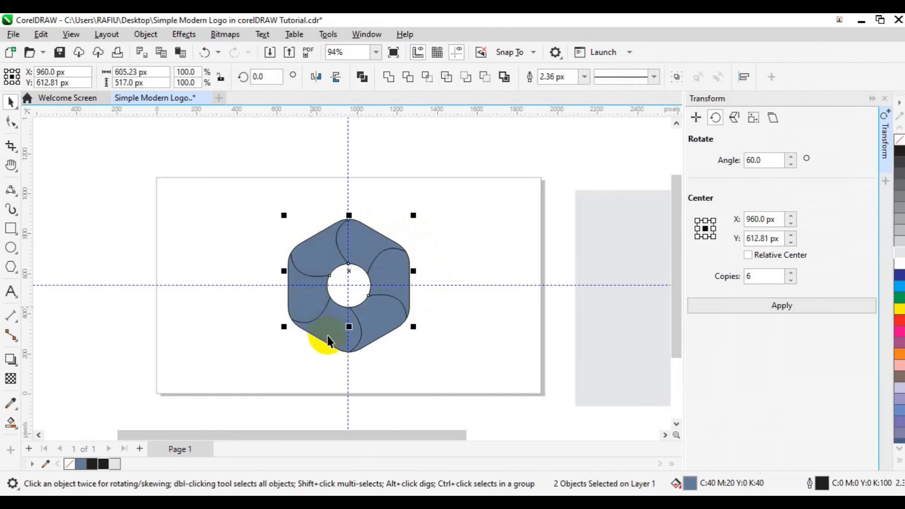
shift+click(377, 332)
drag(378, 331, 164, 318)
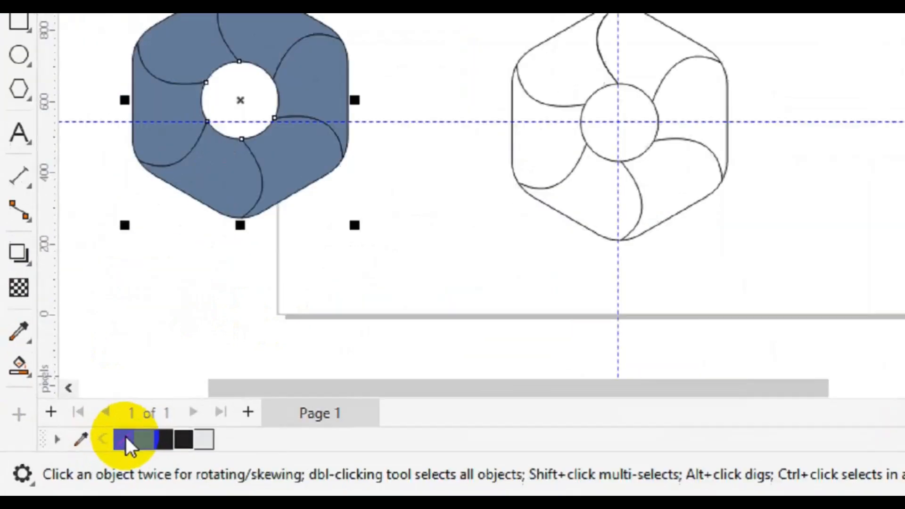
- Remove the outlines of the six filled segments and group them
right_click(71, 463)
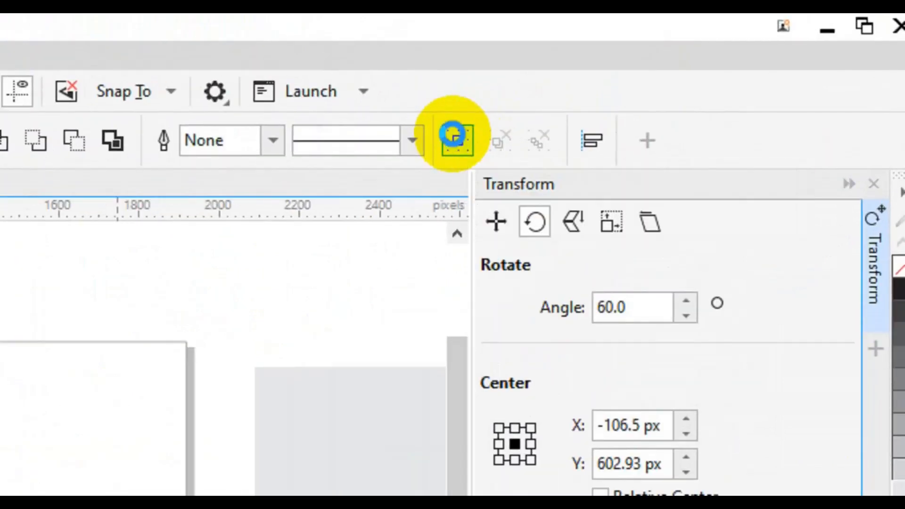
click(454, 137)
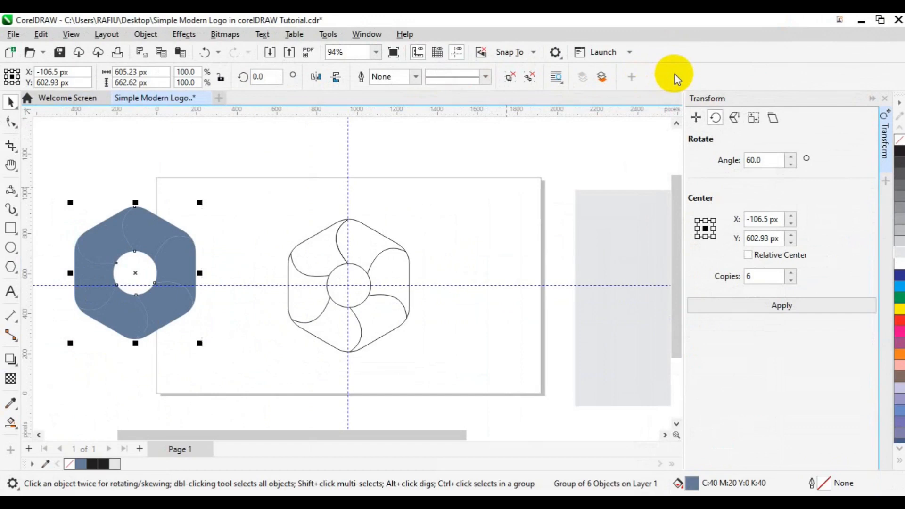
- Delete the original line drawing and centre the filled group on the page, then close the Transform docker
mouse_move(267, 150)
mouse_down()
mouse_move(390, 262)
mouse_move(470, 377)
mouse_up()
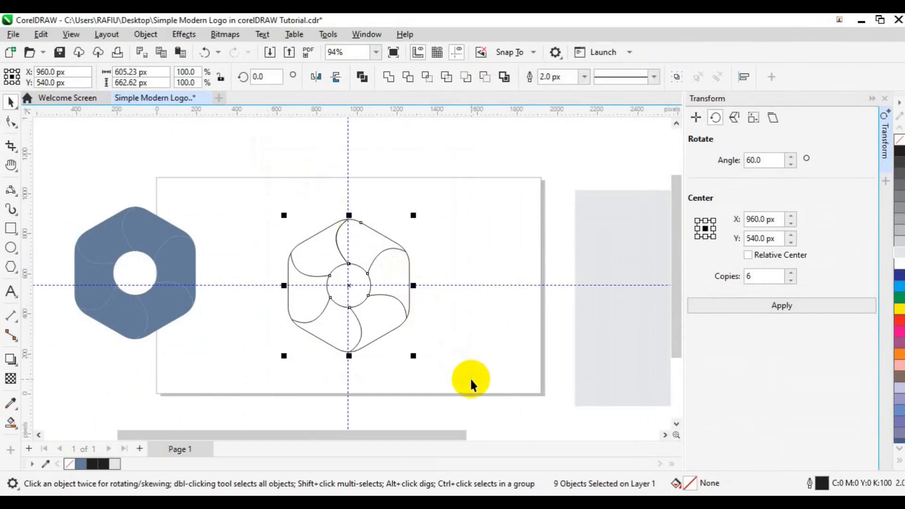
key(Delete)
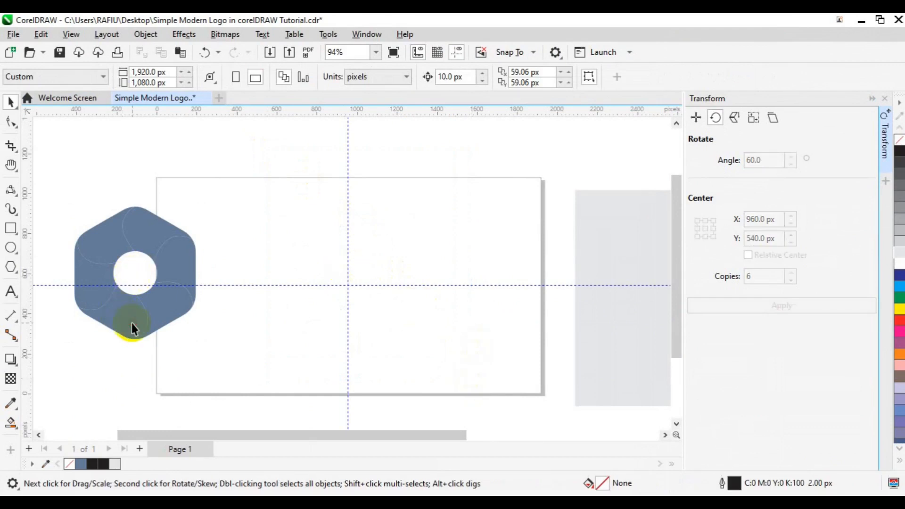
click(131, 324)
key(p)
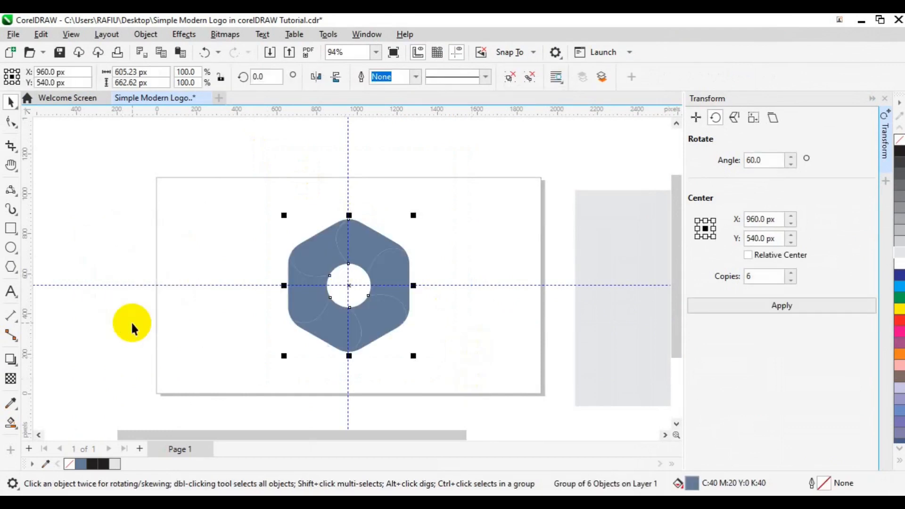
click(886, 168)
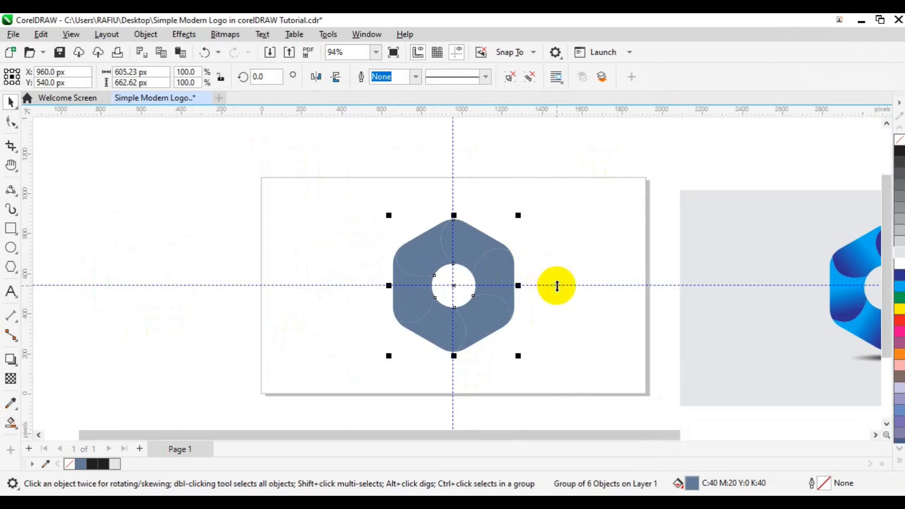
- Delete the horizontal and vertical guidelines
click(556, 287)
right_click(557, 286)
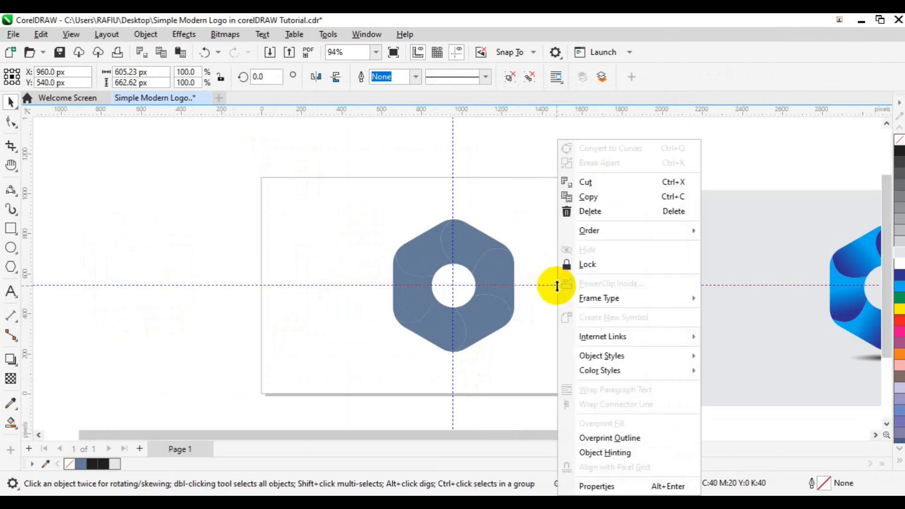
click(600, 213)
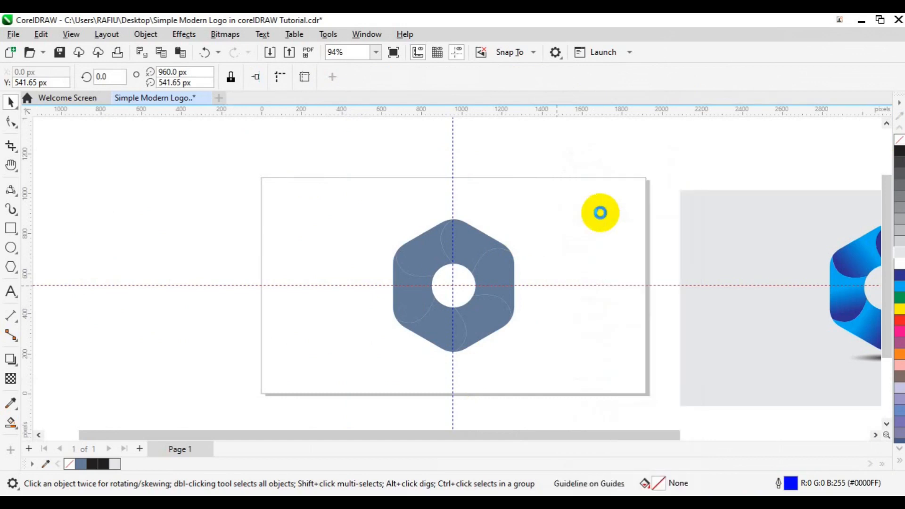
right_click(452, 203)
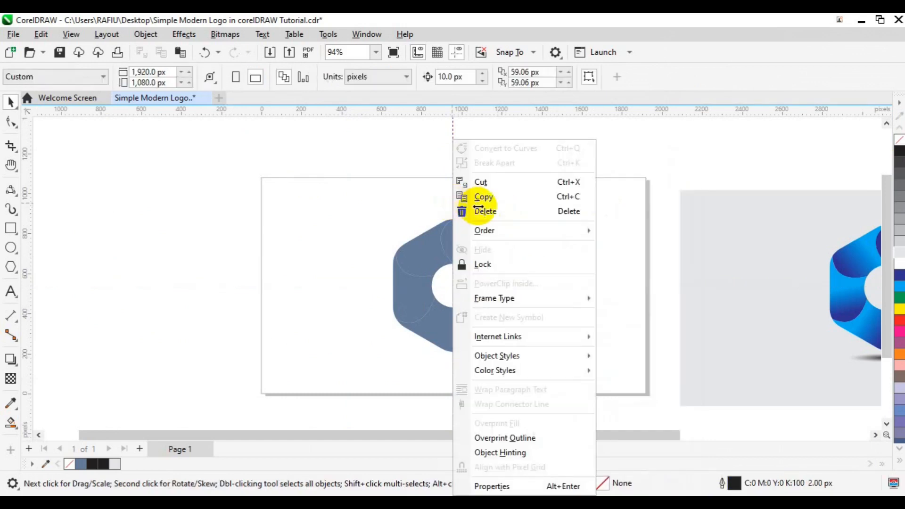
click(481, 212)
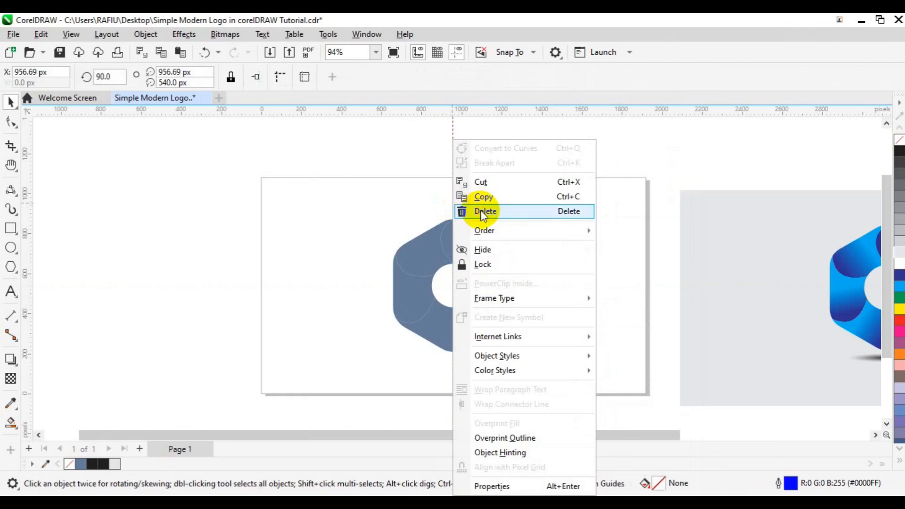
- Ungroup the hexagon logo into its individual segments
click(498, 266)
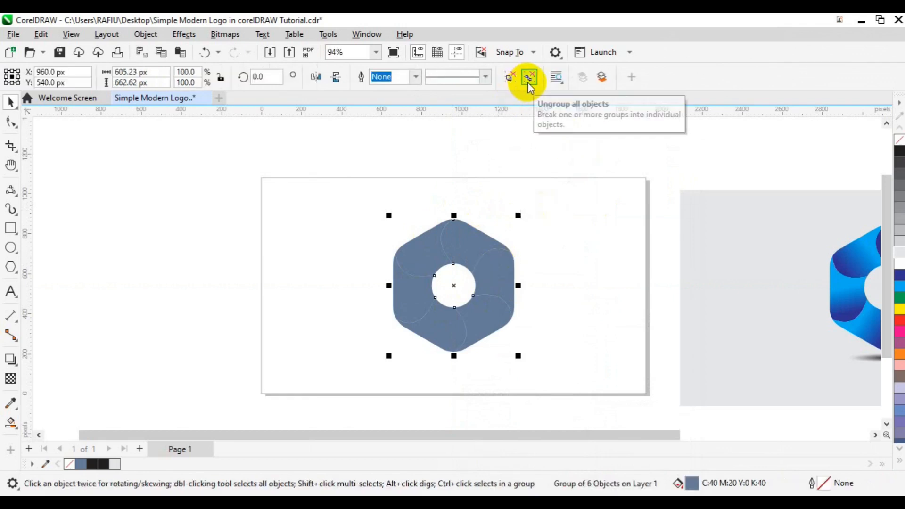
click(529, 80)
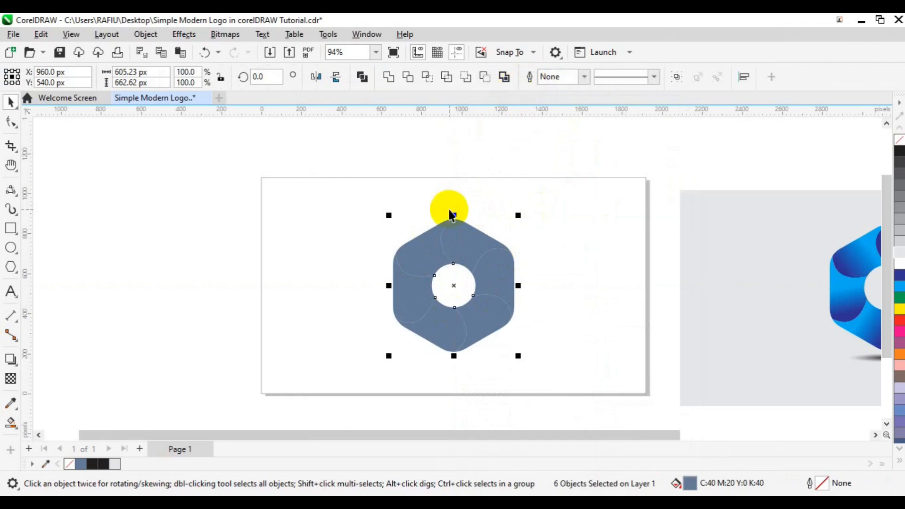
- Apply a linear fountain fill to the upper-right segment, running diagonally from the hexagon's top corner toward the segment's lower-right edge
click(372, 252)
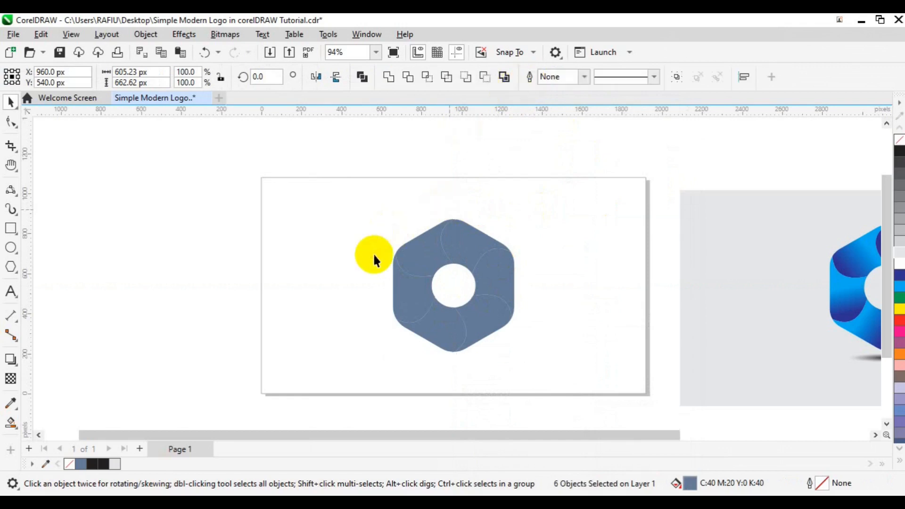
click(463, 245)
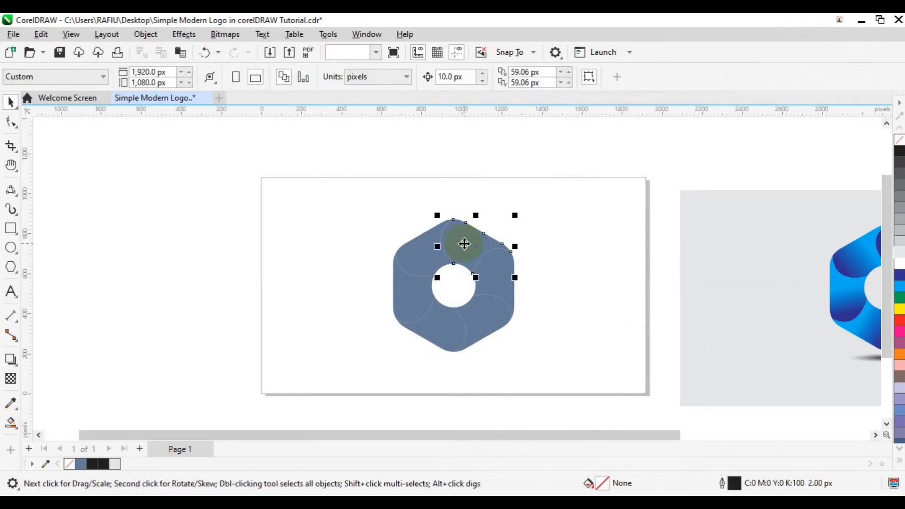
click(15, 428)
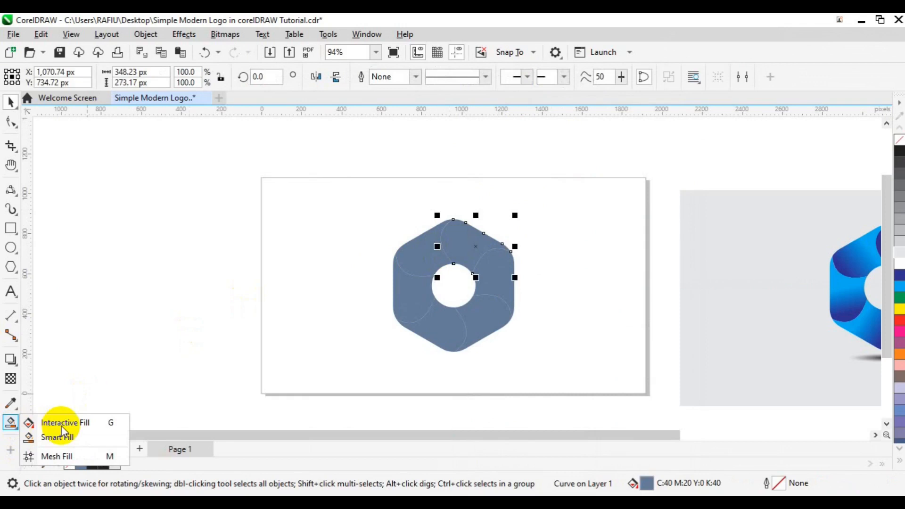
click(61, 425)
click(61, 426)
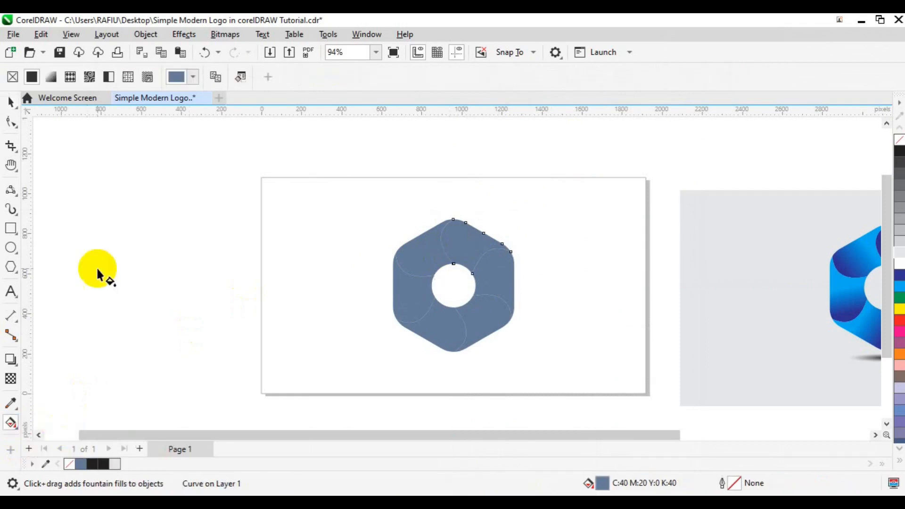
click(50, 78)
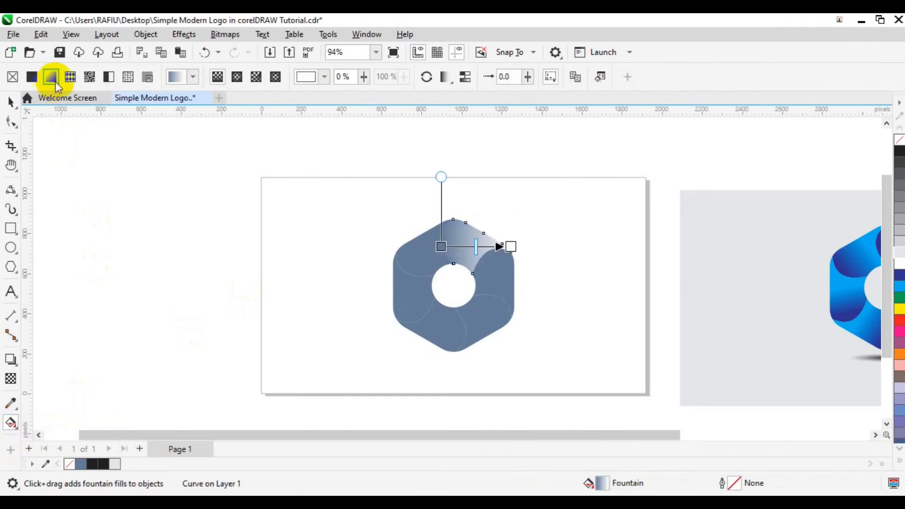
click(457, 234)
drag(454, 220, 478, 249)
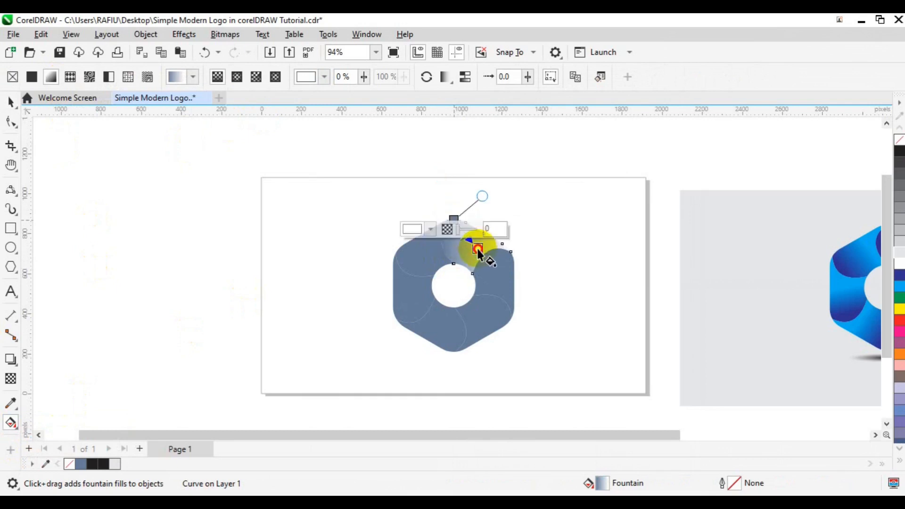
click(477, 250)
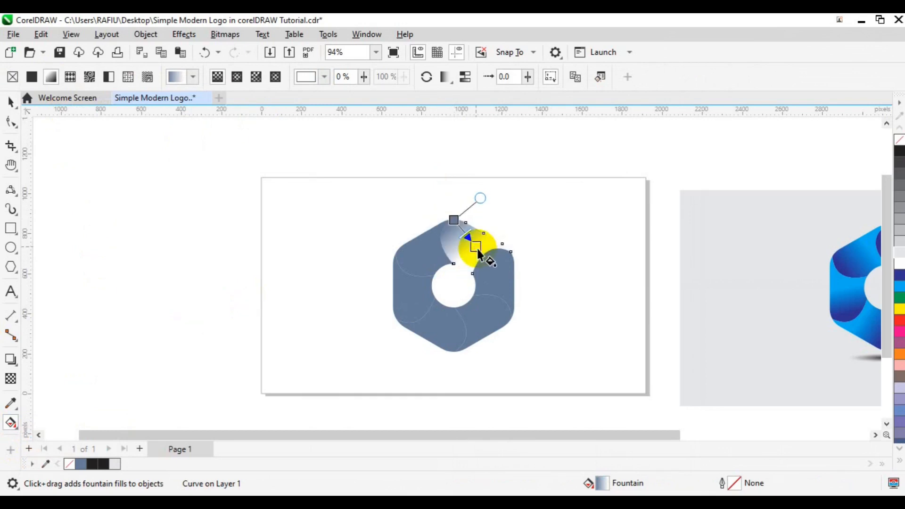
drag(477, 247, 484, 252)
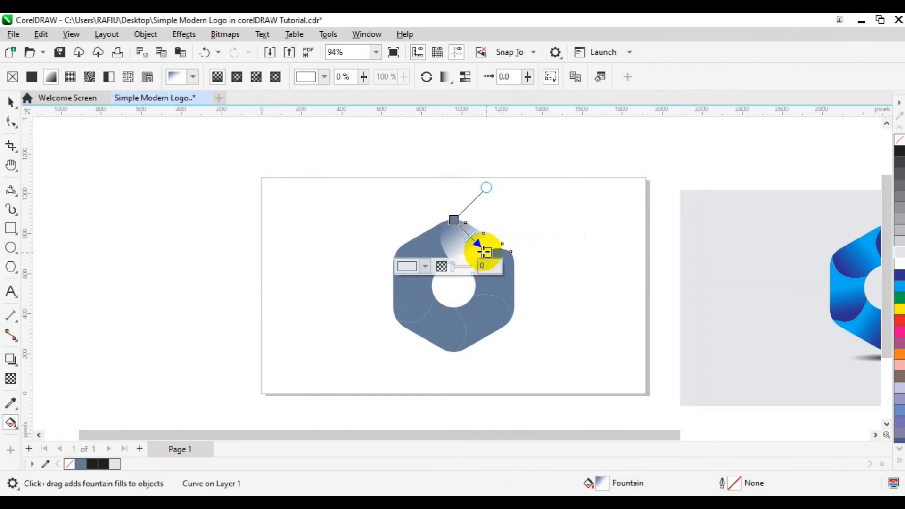
- Sample cyan (C100 M0 Y0 K0) from the colour palette for the end node of the upper-right segment's gradient
click(425, 267)
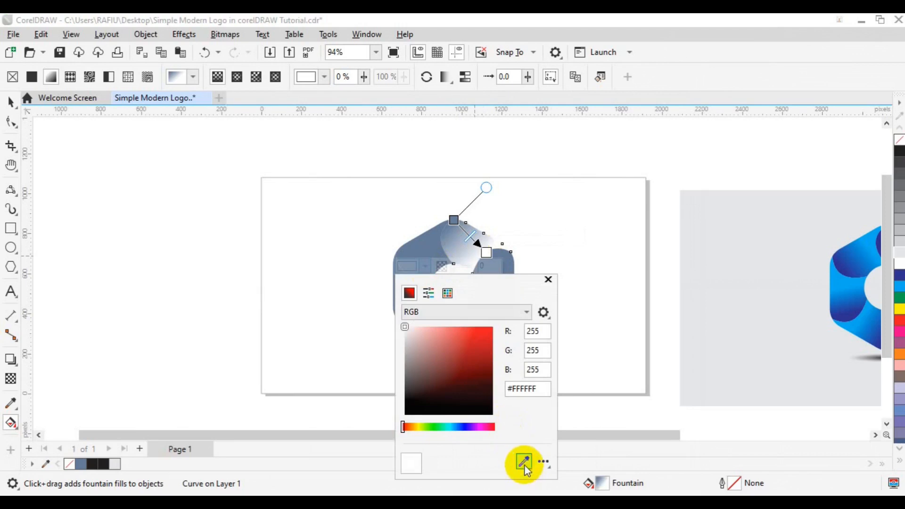
click(524, 464)
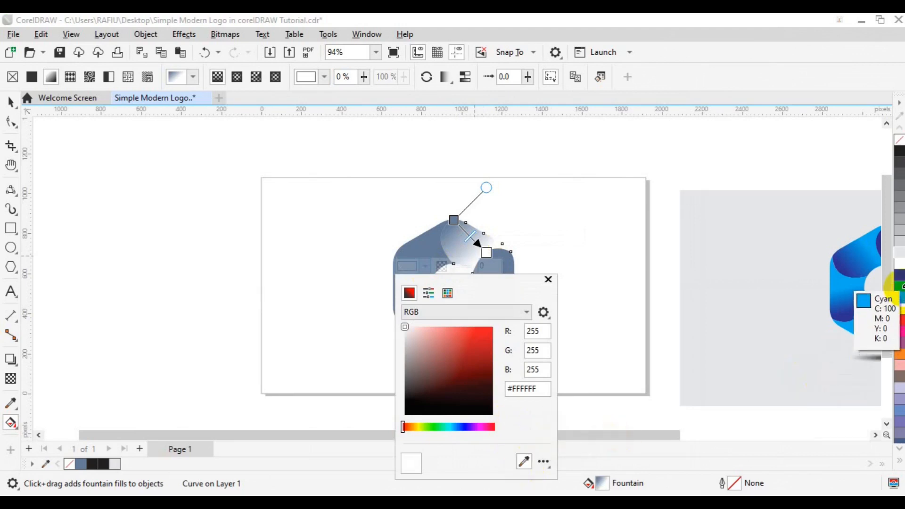
click(891, 286)
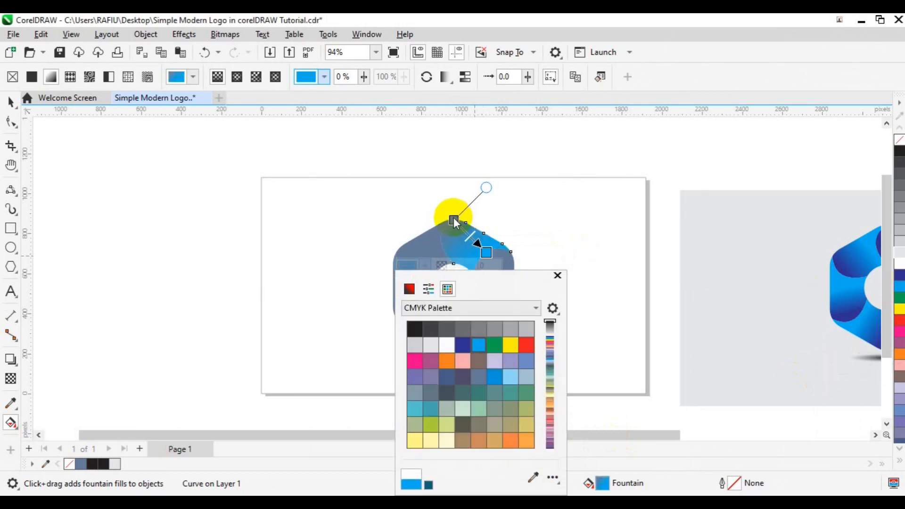
- Sample dark blue from the colour palette for the start node of the gradient at the hexagon's top corner
click(454, 221)
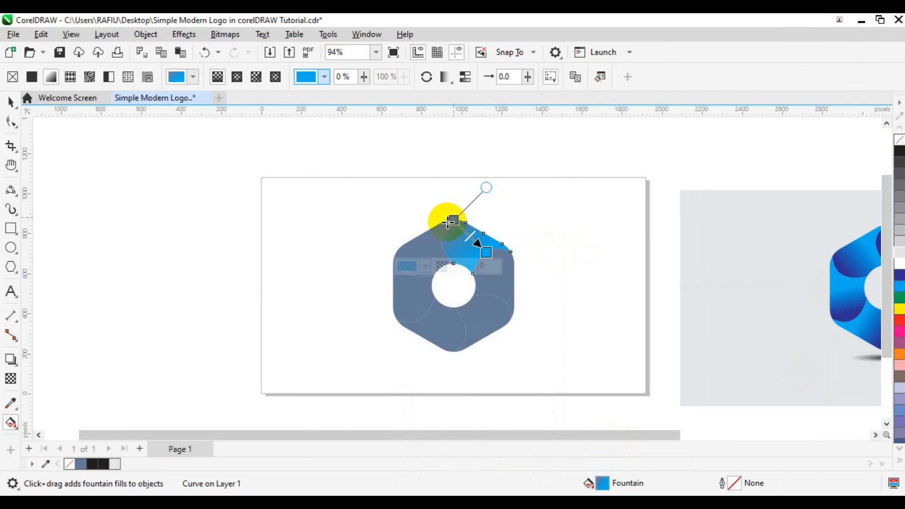
click(421, 268)
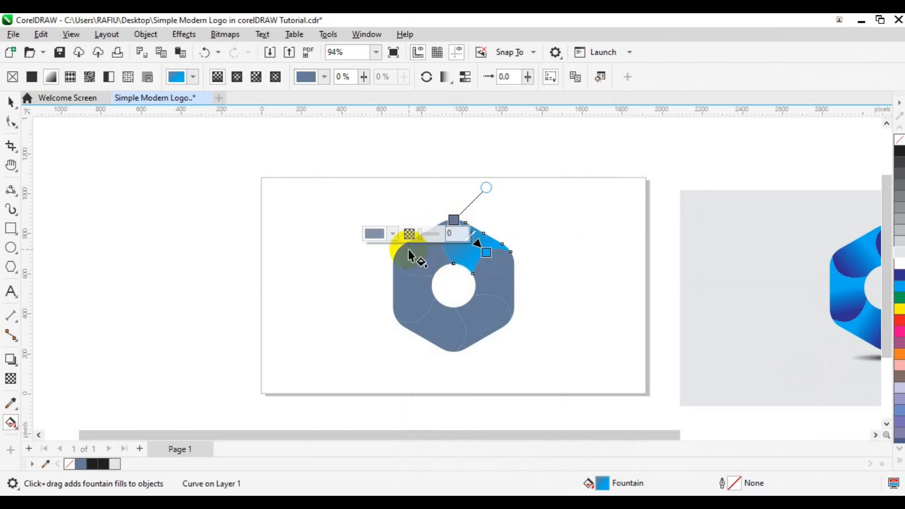
click(394, 237)
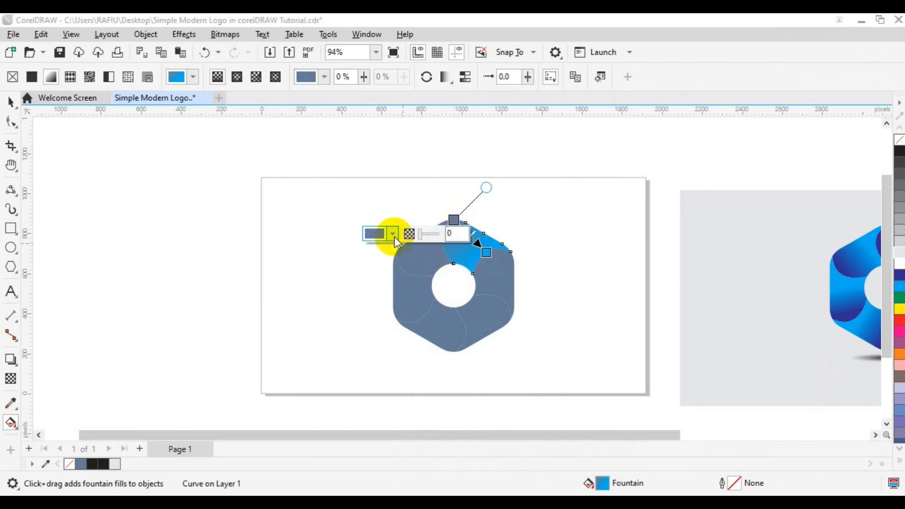
click(376, 261)
click(501, 434)
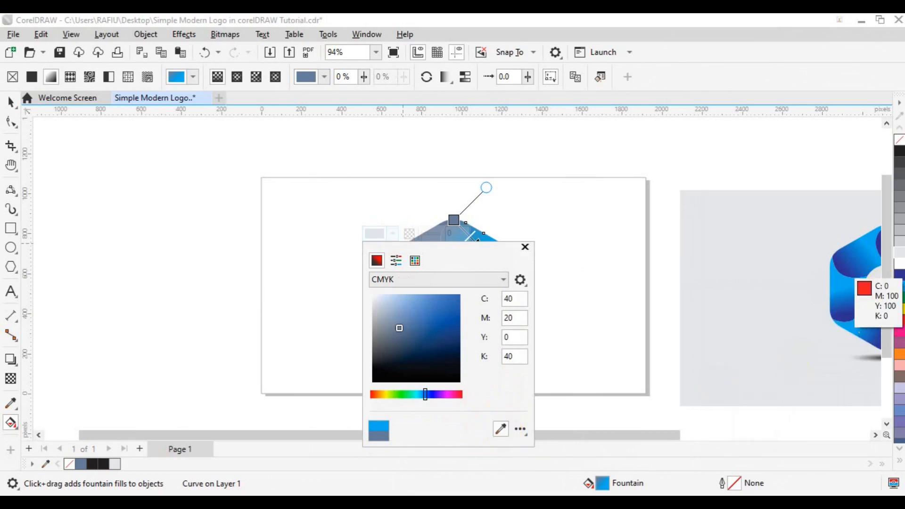
click(901, 270)
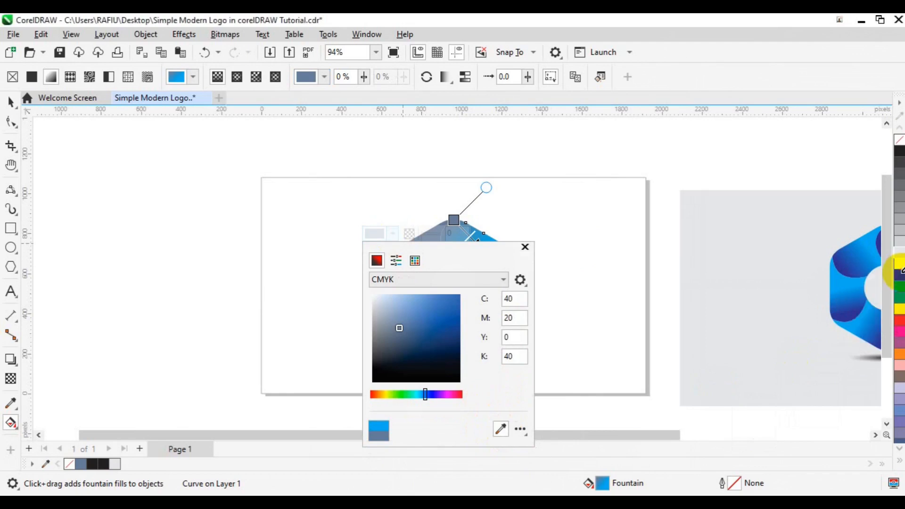
click(901, 272)
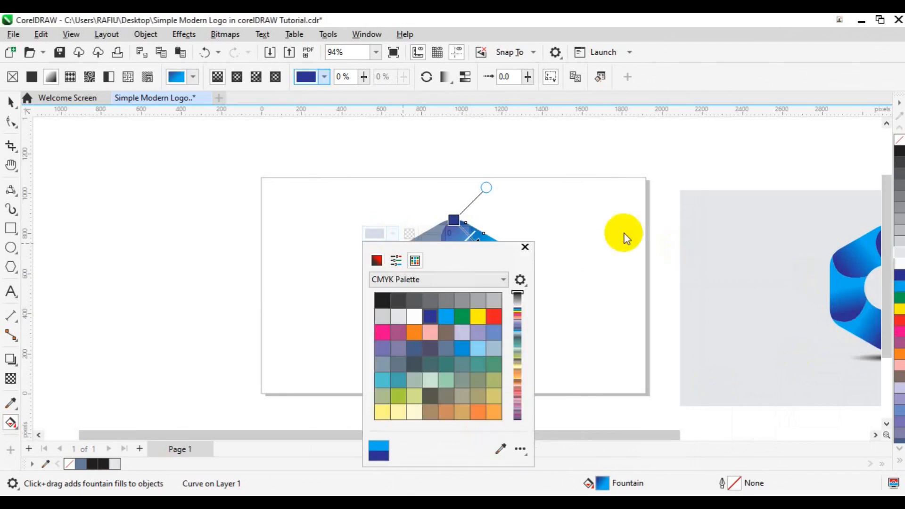
click(456, 214)
- Try extending the cyan end of the upper-right segment's gradient outward and return it to its former position
click(477, 246)
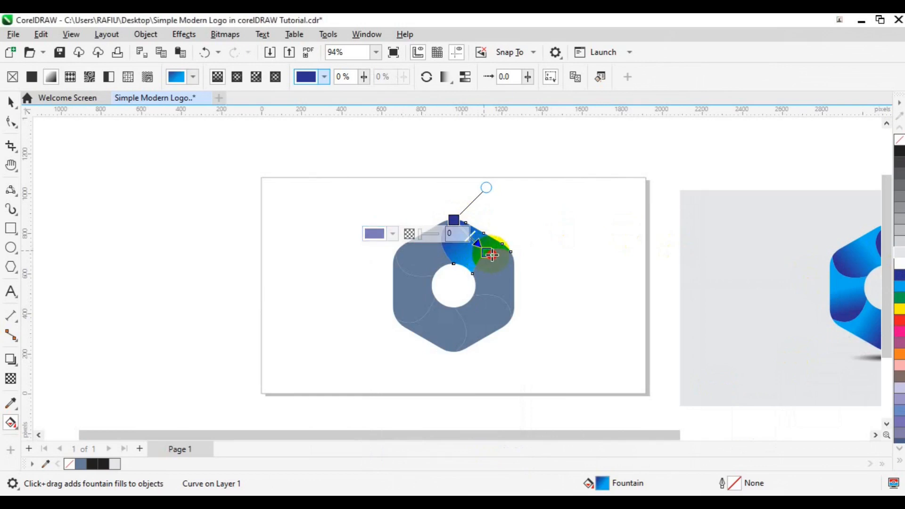
drag(492, 255, 495, 255)
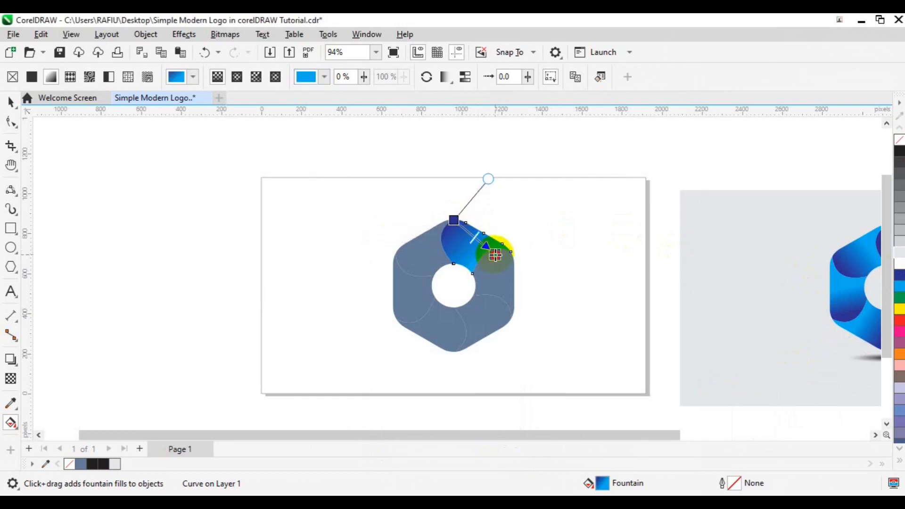
drag(495, 255, 486, 252)
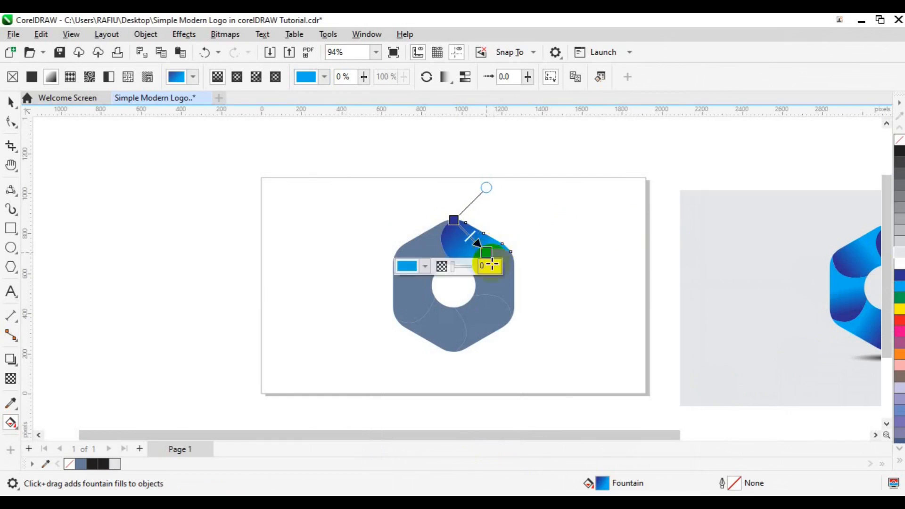
- Select the five remaining grey-blue segments and copy the dark blue to cyan gradient onto them from the upper-right segment
click(507, 285)
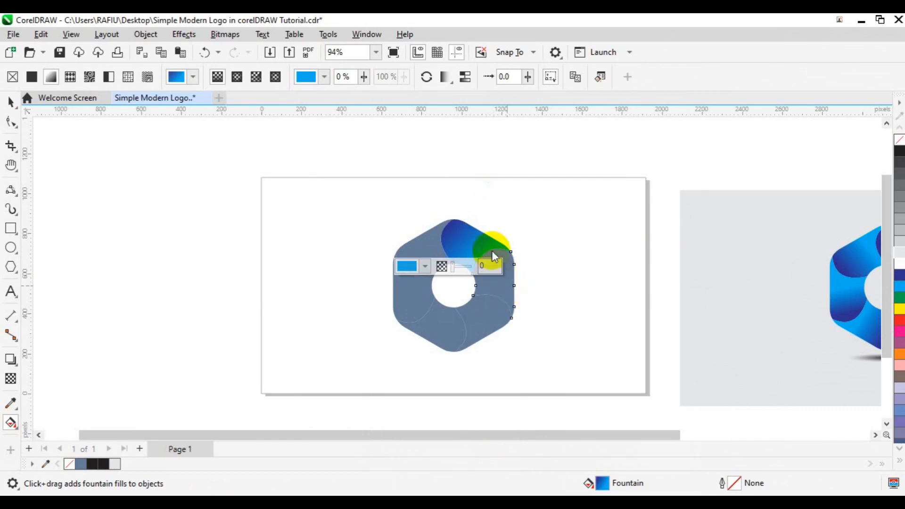
key(space)
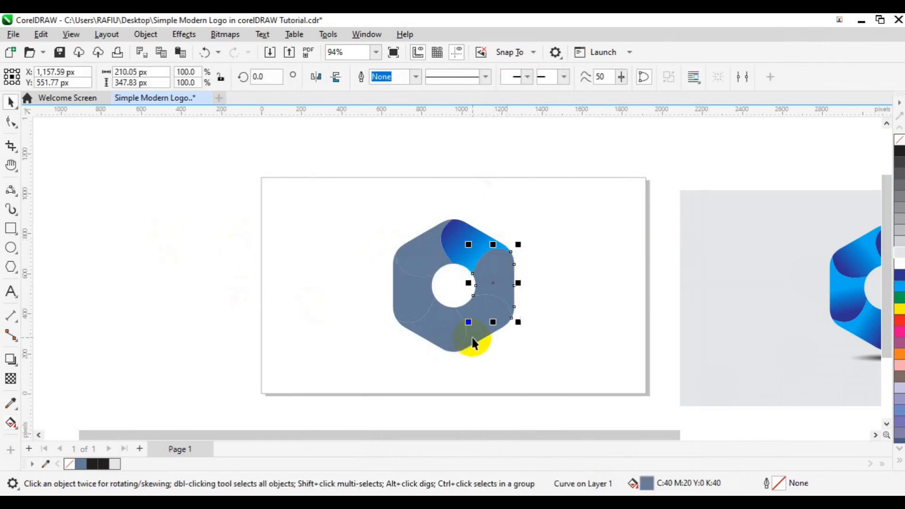
shift+click(472, 338)
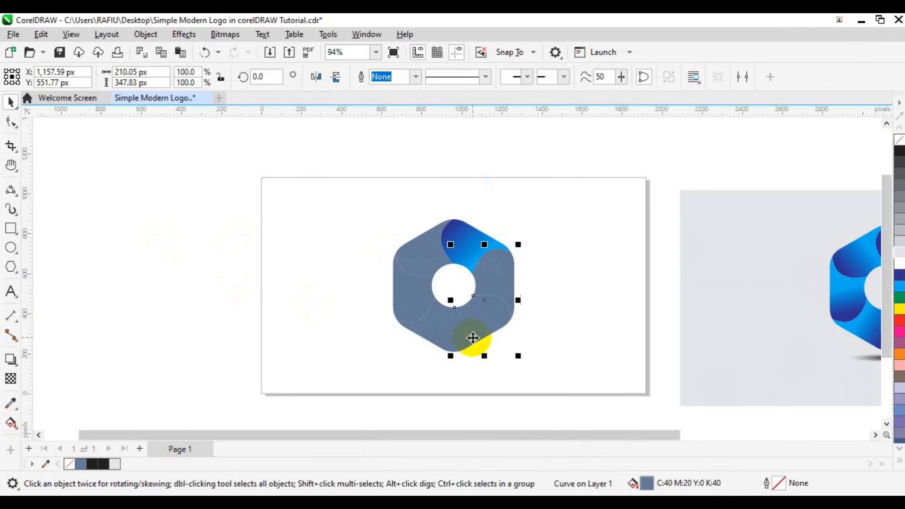
shift+click(437, 336)
shift+click(410, 312)
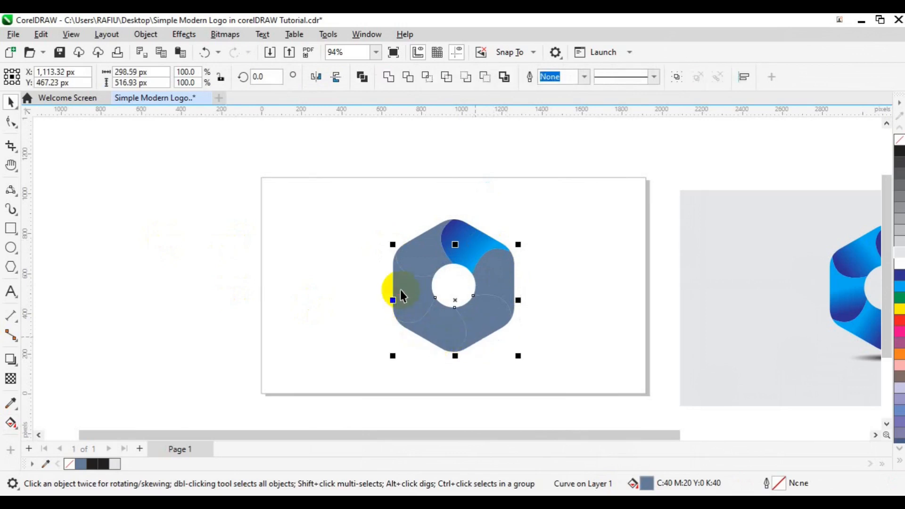
shift+click(409, 255)
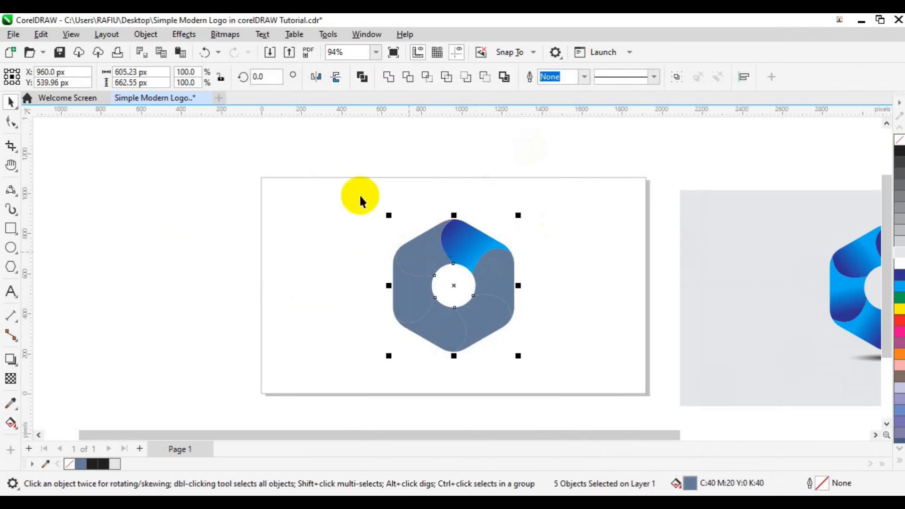
click(10, 423)
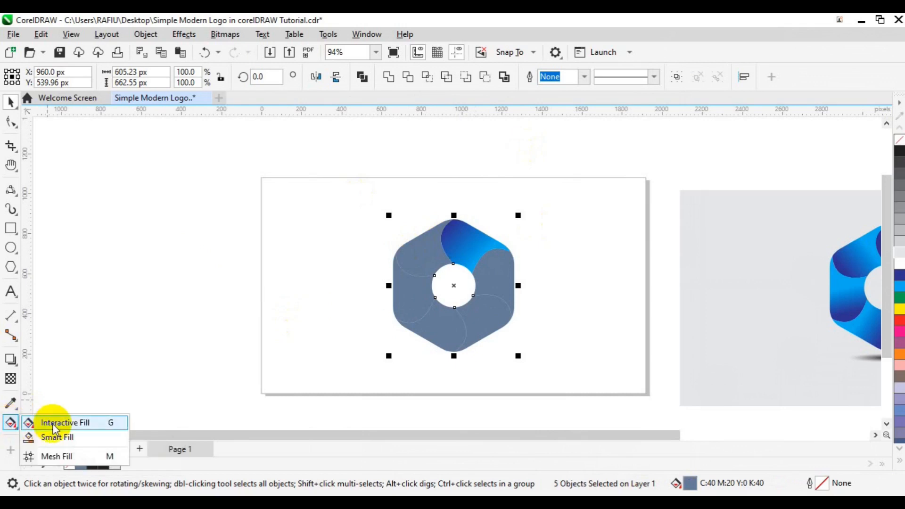
click(53, 424)
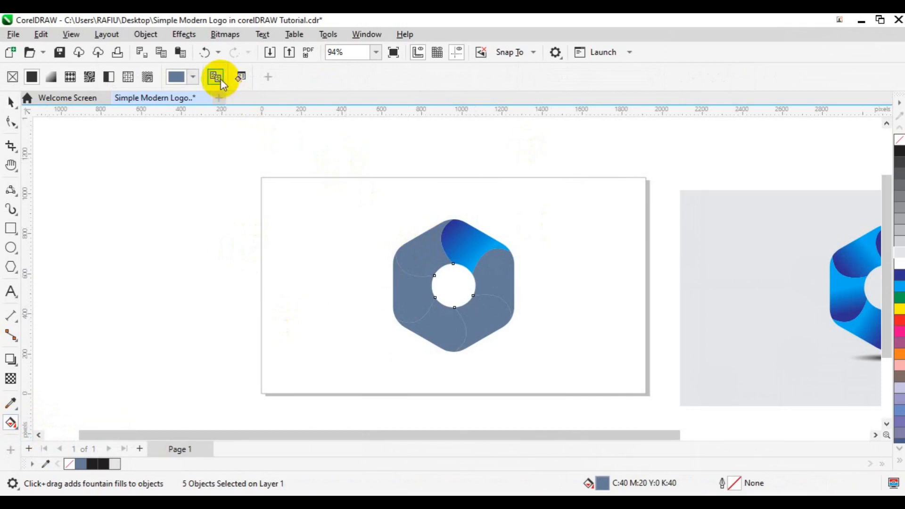
click(219, 80)
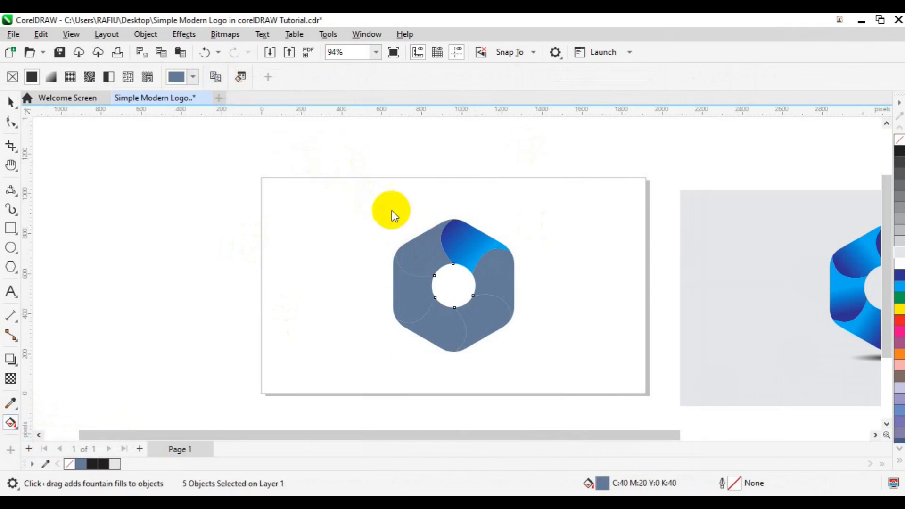
drag(458, 254, 459, 251)
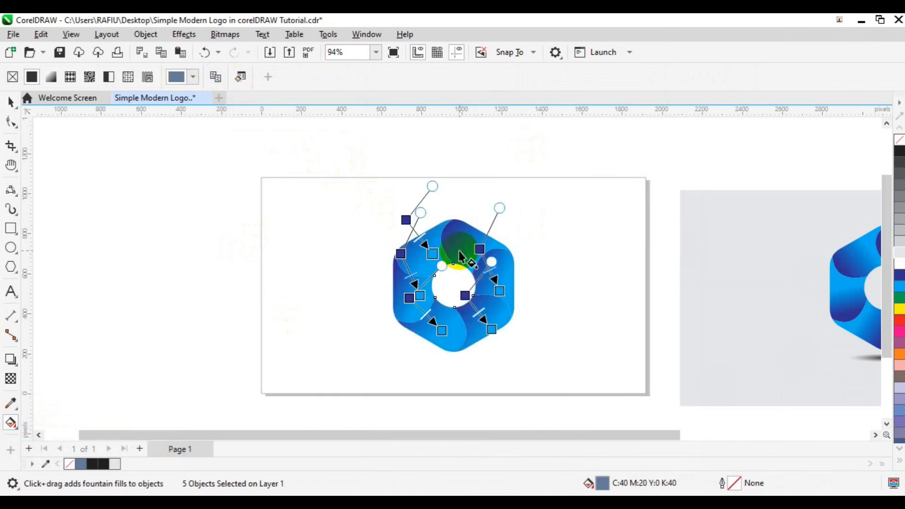
click(510, 292)
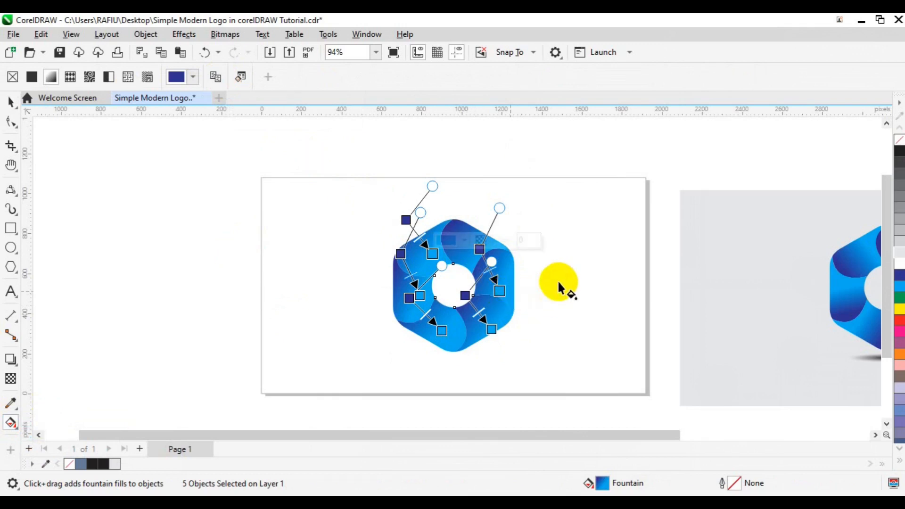
- Select the right-hand segment alone and move its gradient's dark blue start directly above the cyan end, making the gradient vertical
key(space)
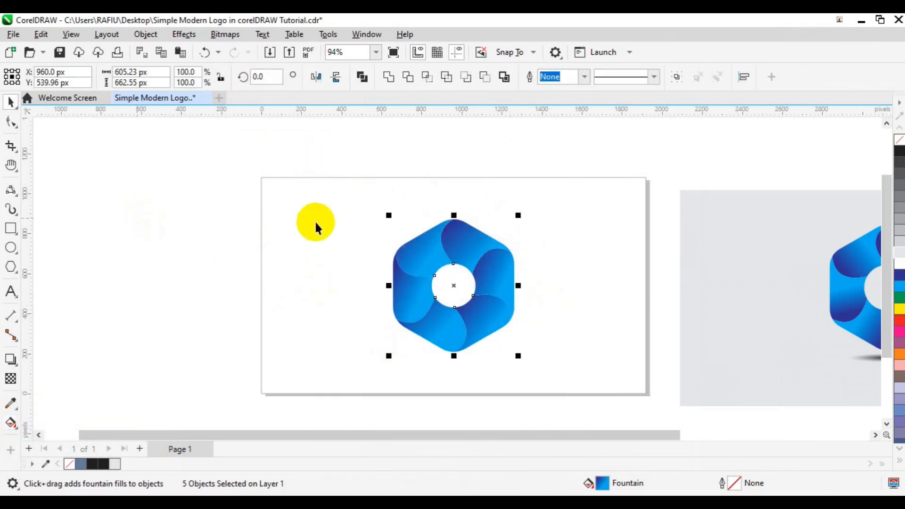
click(507, 296)
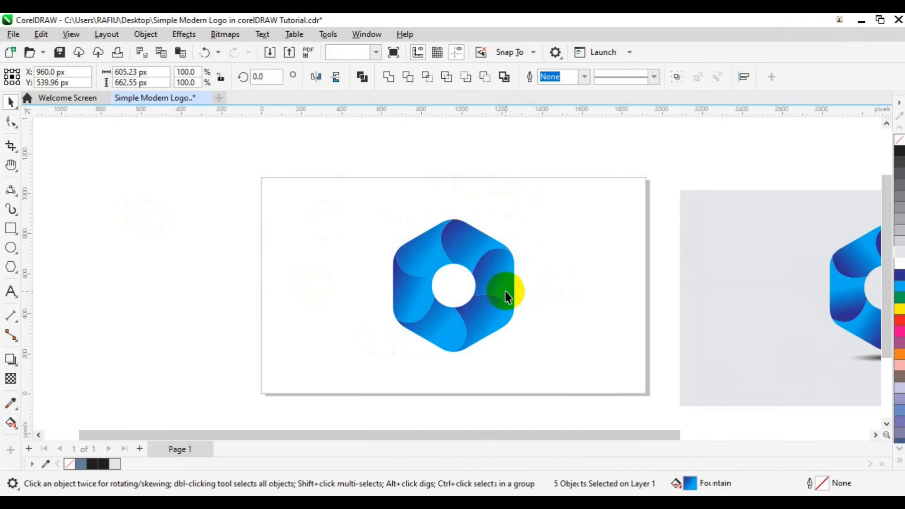
click(505, 296)
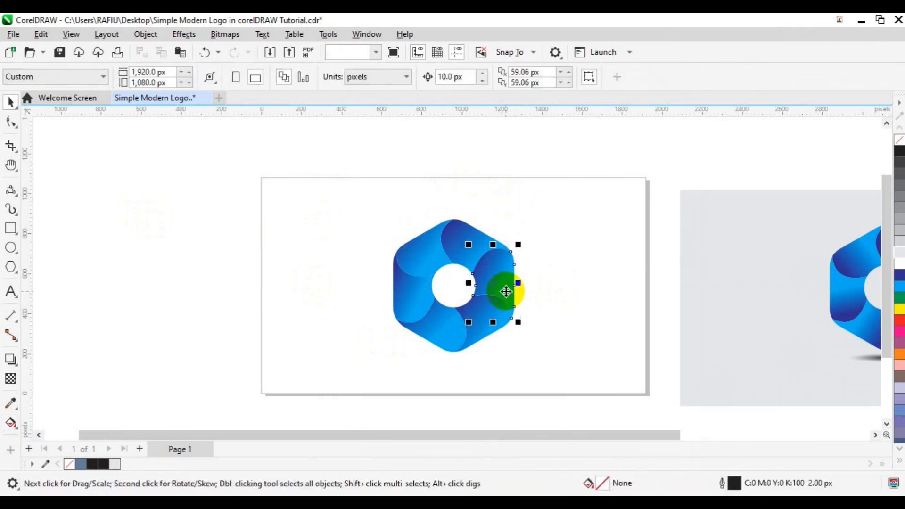
click(10, 422)
click(482, 253)
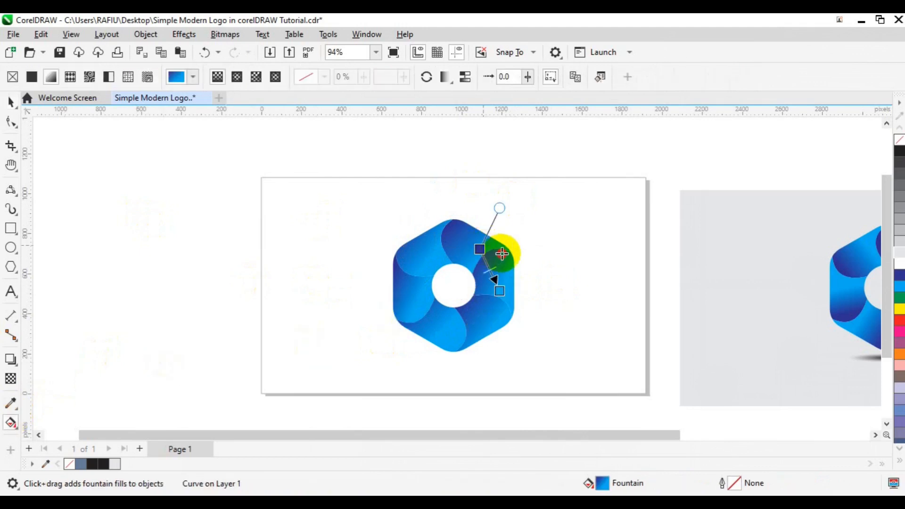
drag(502, 254, 500, 254)
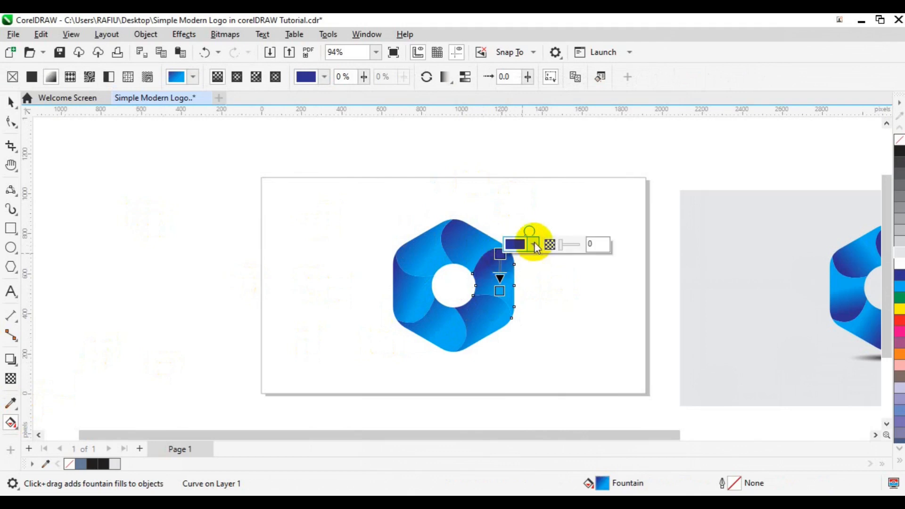
- Correct the skew of the right-hand segment's gradient and run the lower-right segment's gradient from dark blue at its outer end to cyan inward
click(534, 248)
drag(533, 228, 534, 249)
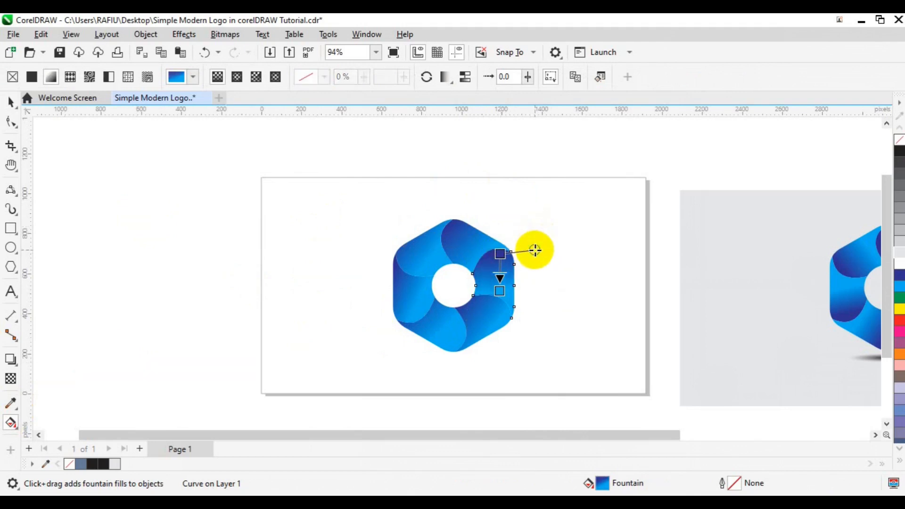
click(504, 323)
drag(504, 311, 475, 331)
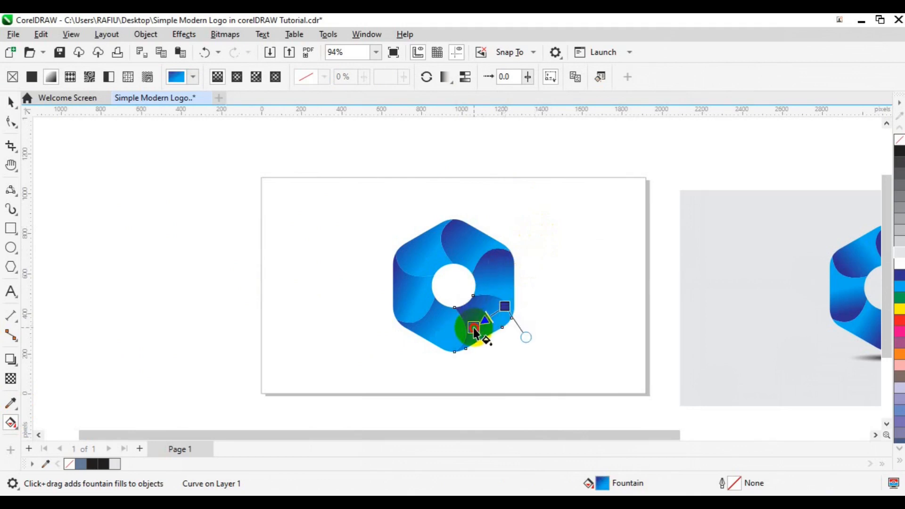
- Redirect the gradients of the lower-left, left and upper-left segments so each runs from dark blue at its rounded end to cyan clockwise
click(442, 334)
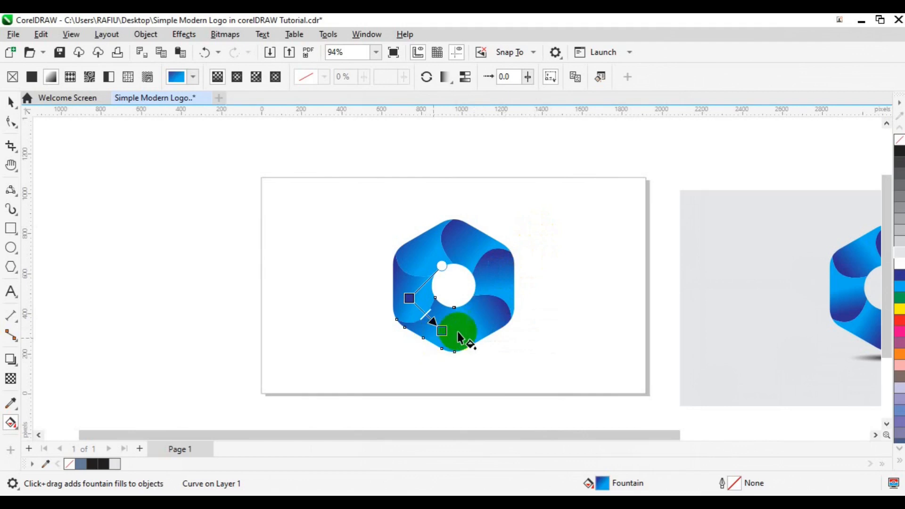
drag(462, 337, 436, 316)
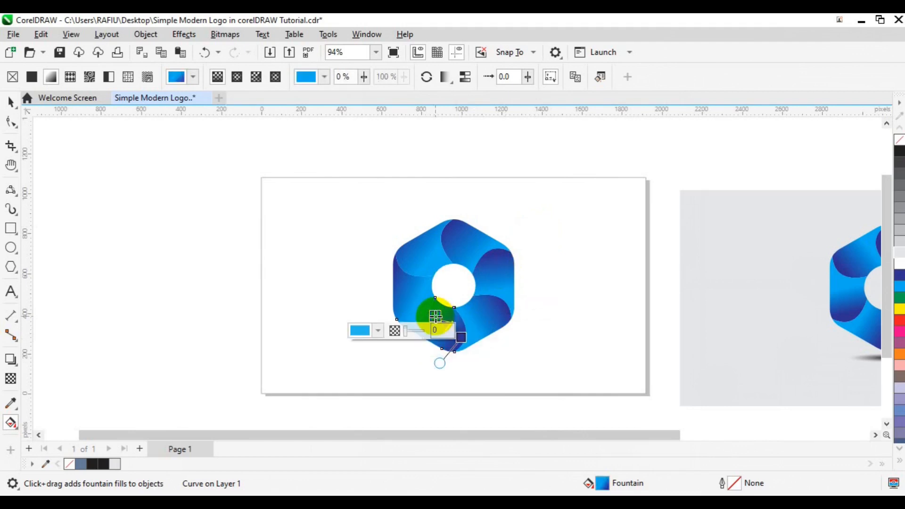
click(405, 304)
drag(411, 315, 399, 284)
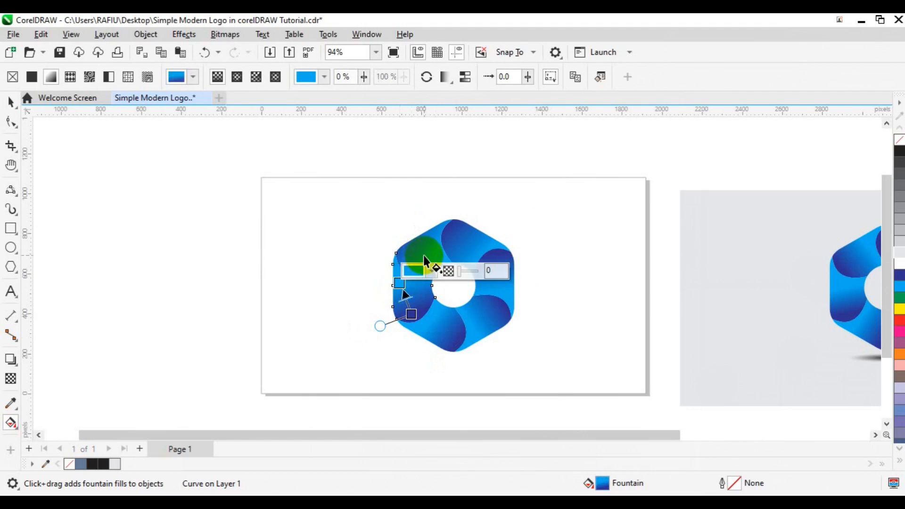
click(423, 257)
drag(405, 263, 432, 244)
key(space)
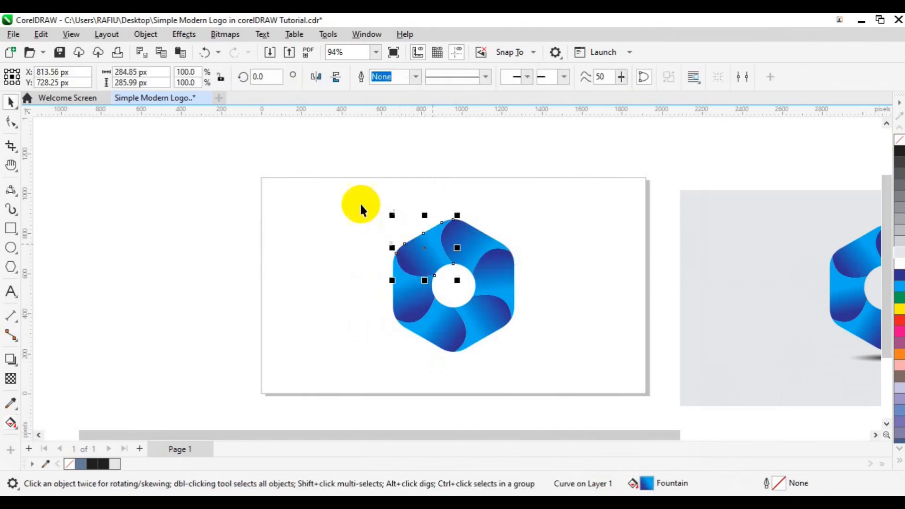
- Group the six gradient segments and scale the group to 83% about its centre
drag(349, 163, 557, 371)
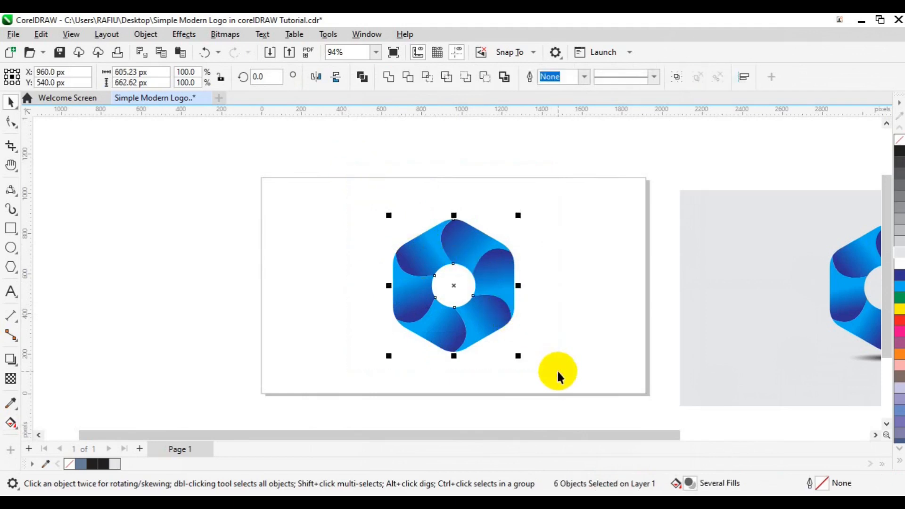
click(676, 78)
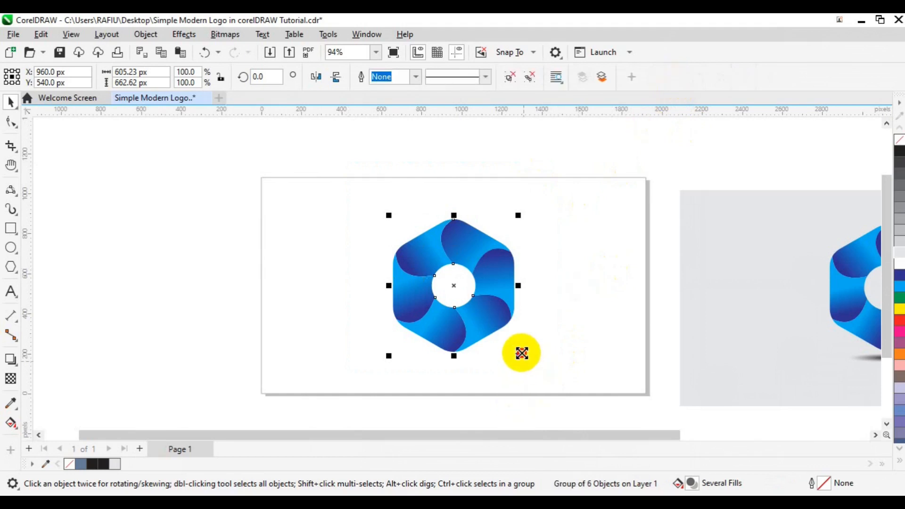
drag(519, 354, 516, 349)
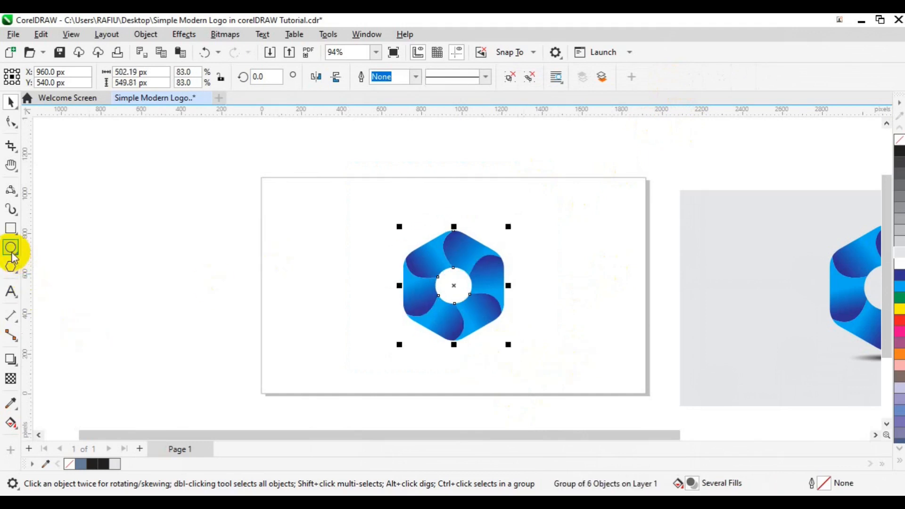
- Draw a flat ellipse about 301 by 23 px just below the logo and fill it with black
drag(11, 255, 47, 250)
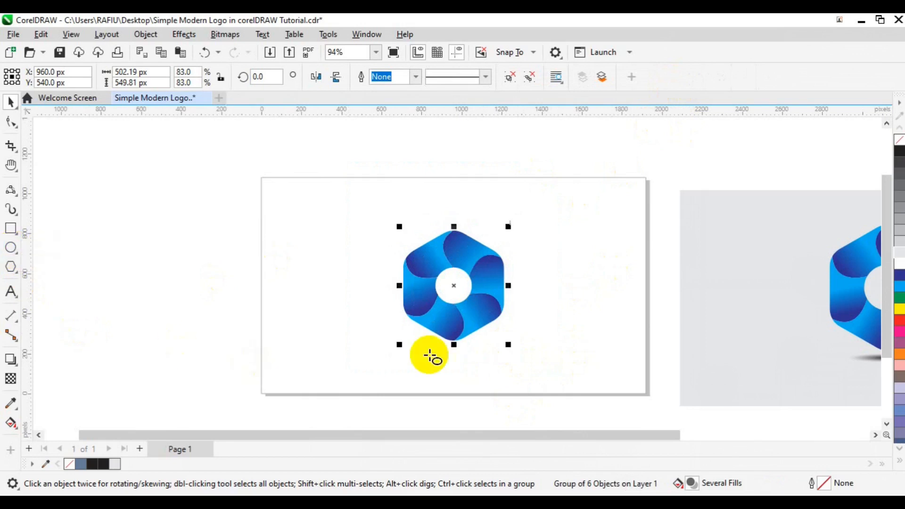
drag(425, 354, 487, 358)
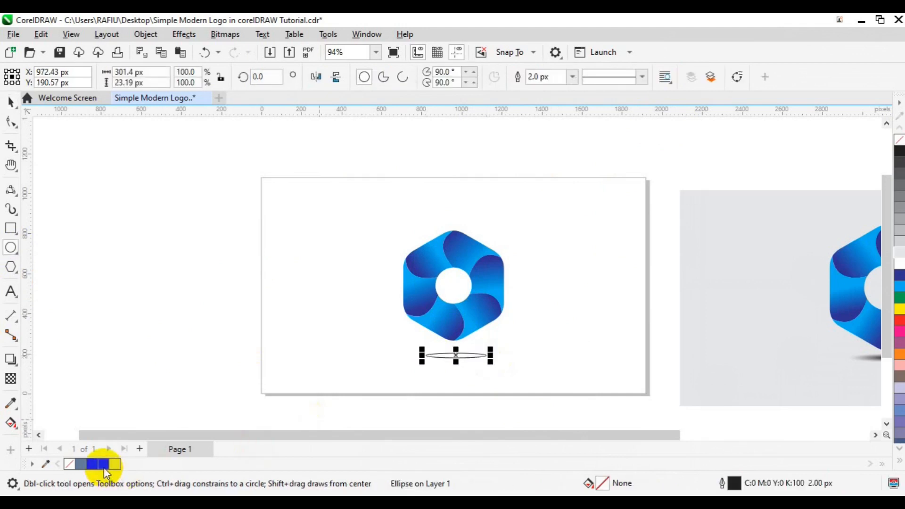
click(104, 465)
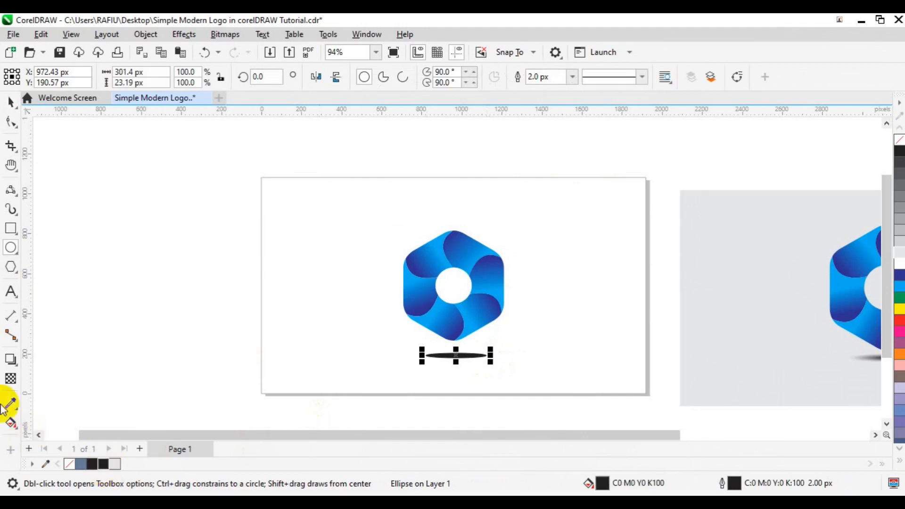
- Apply an elliptical fountain transparency to the black ellipse and scale it to 133% about its centre
click(10, 379)
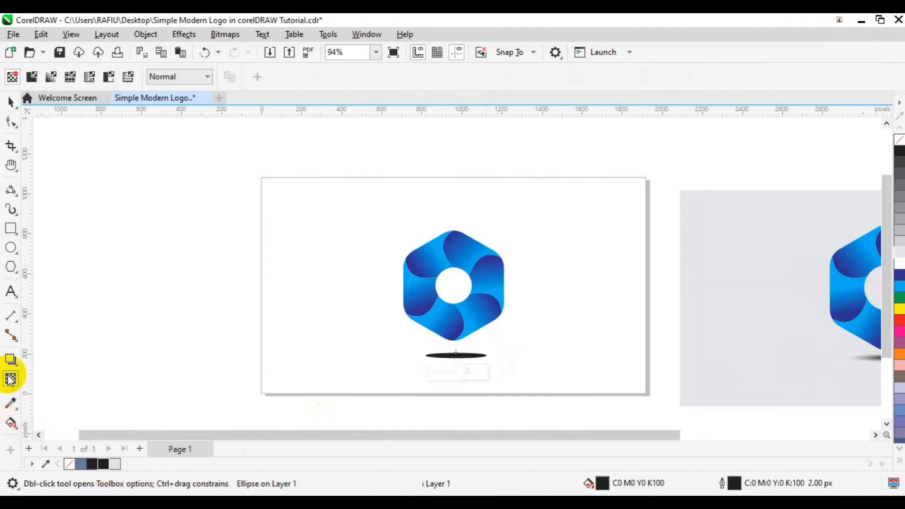
click(49, 79)
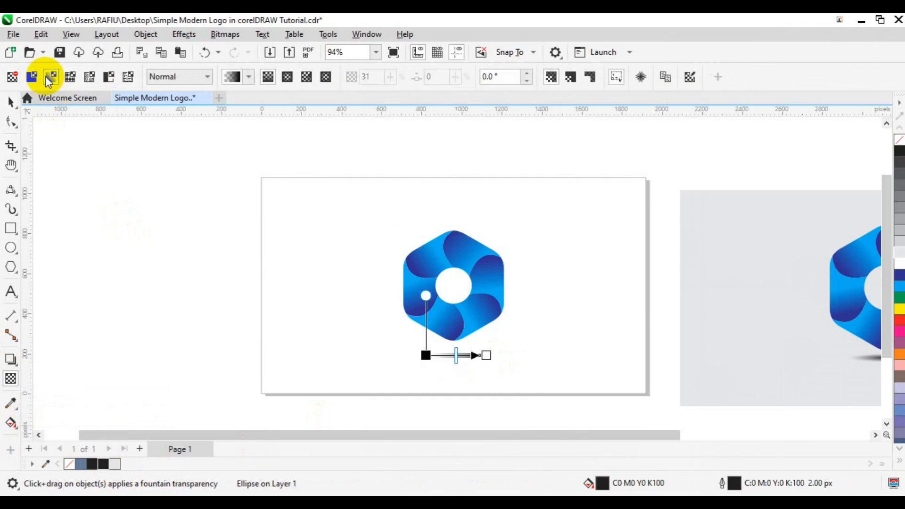
click(287, 78)
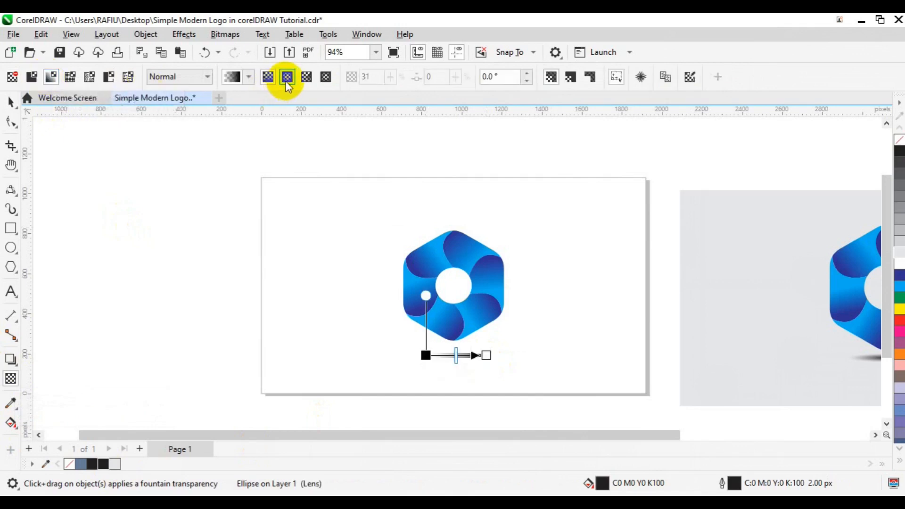
key(space)
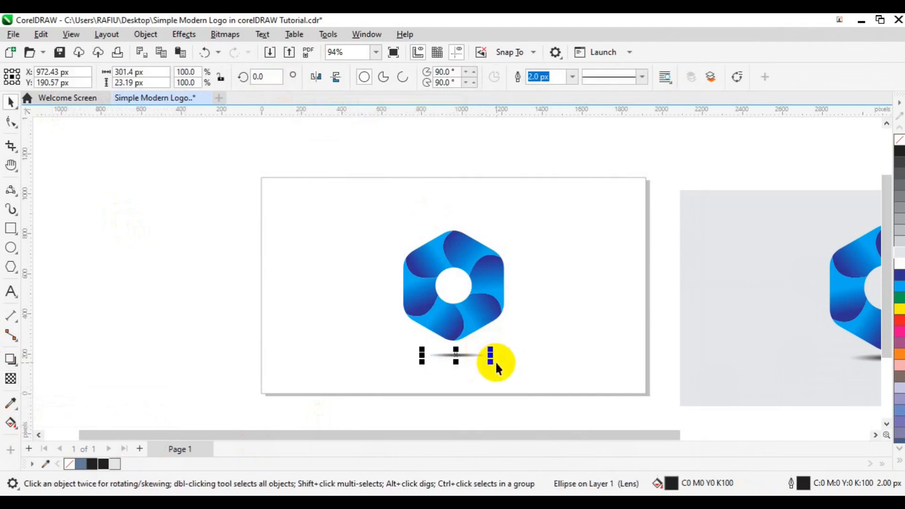
drag(491, 359, 502, 367)
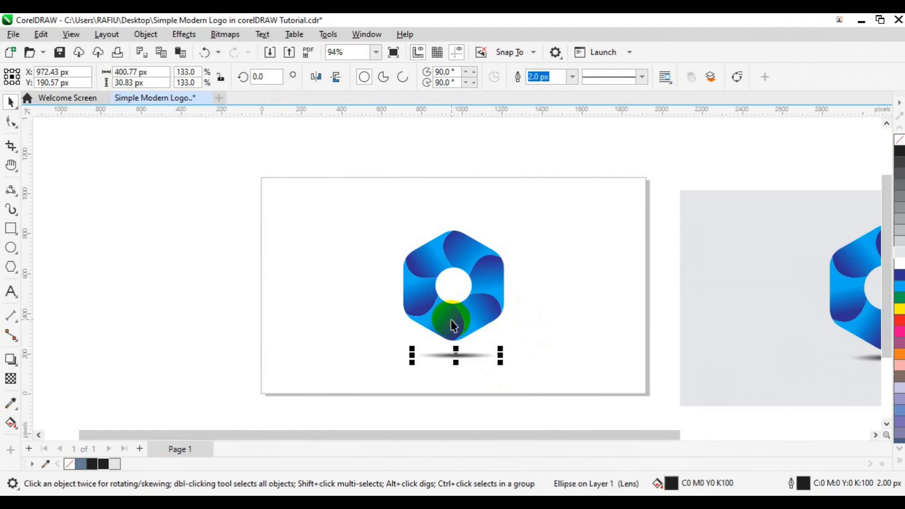
- Centre the shadow ellipse horizontally under the logo and move the logo down closer to it
shift+click(450, 320)
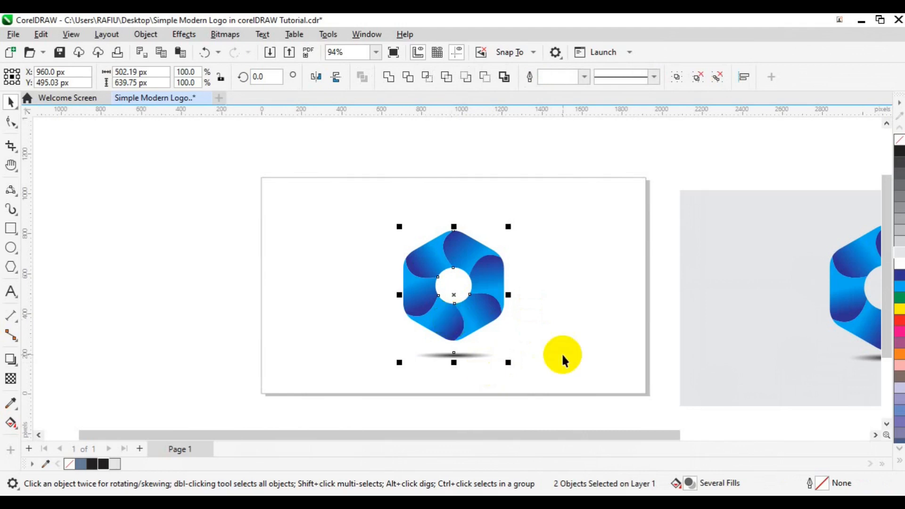
click(462, 331)
click(460, 326)
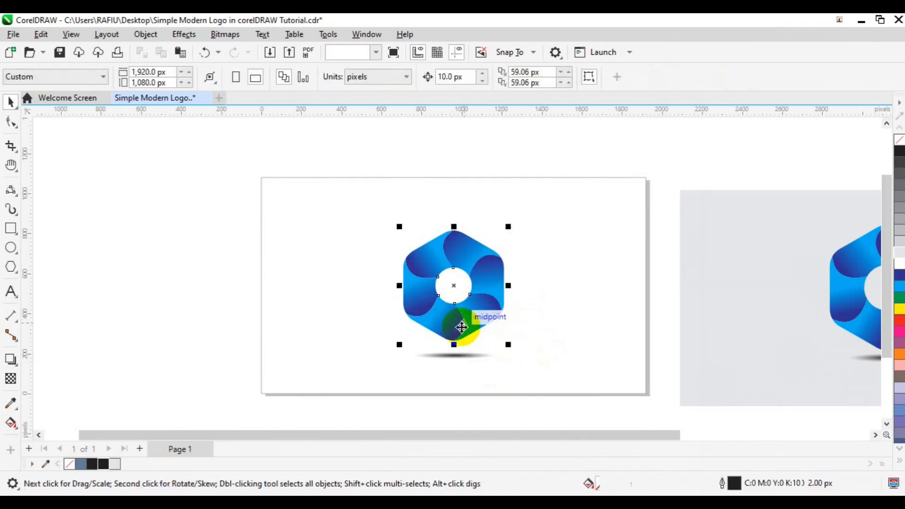
drag(461, 327, 461, 333)
- Scale the logo and its shadow as one group to 117.9% and centre the group on the page
drag(373, 190, 552, 381)
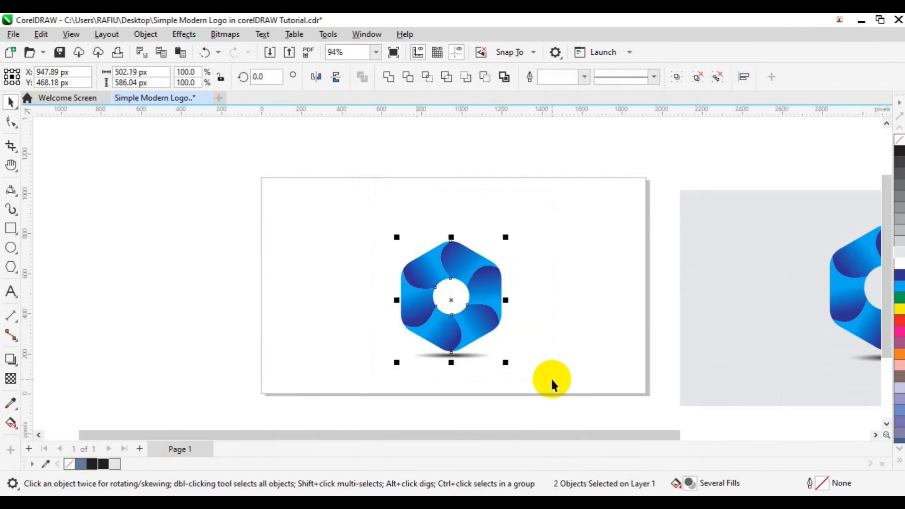
key(ctrl+g)
drag(508, 366, 521, 377)
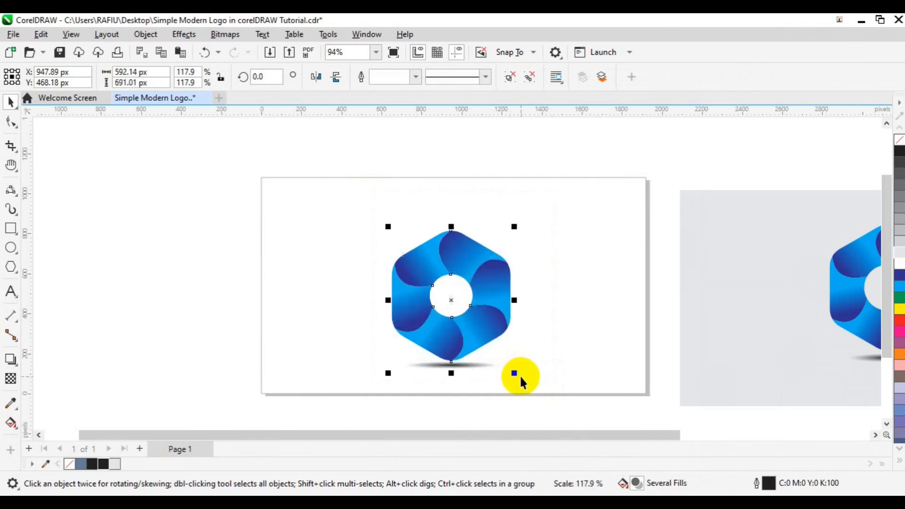
key(p)
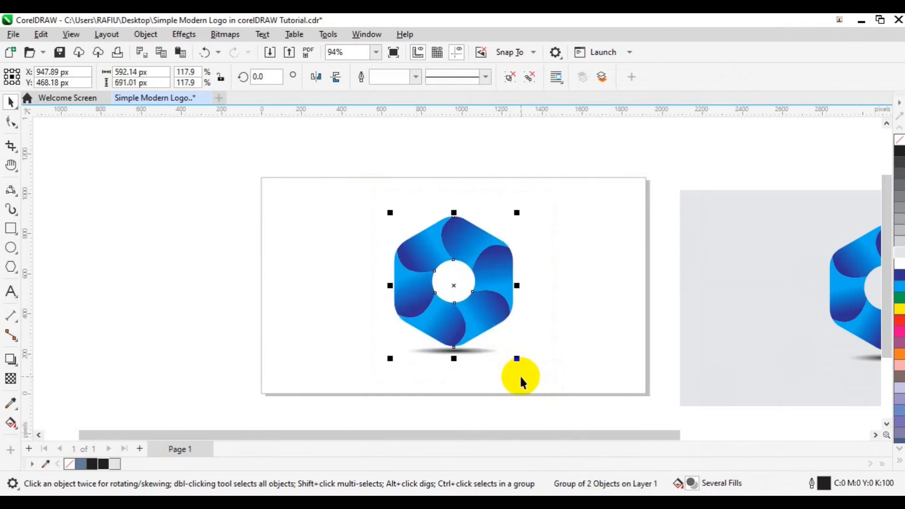
- Add a page-sized background rectangle behind the logo, filled with 10% black and with no outline
click(10, 230)
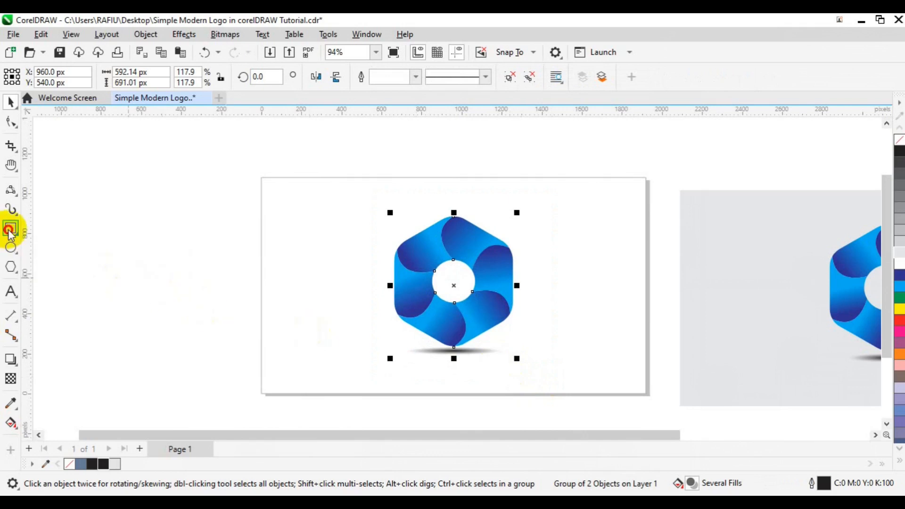
double_click(10, 229)
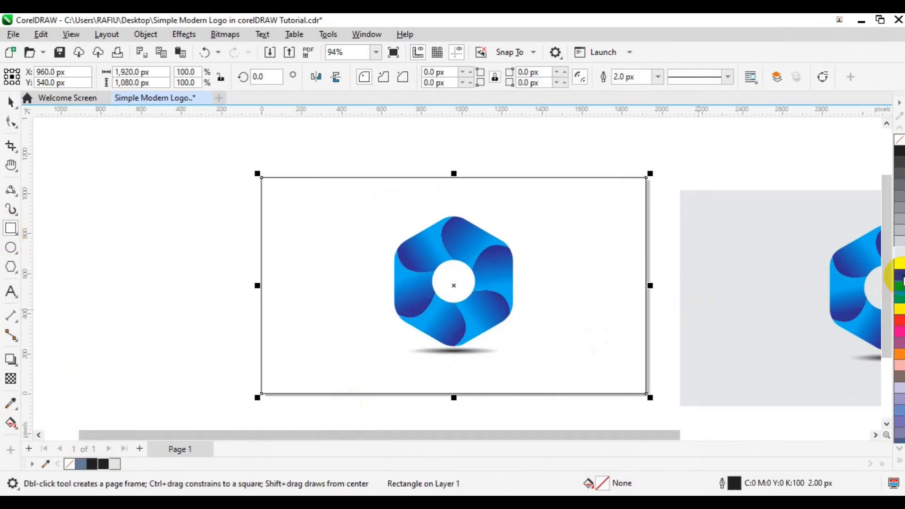
click(900, 255)
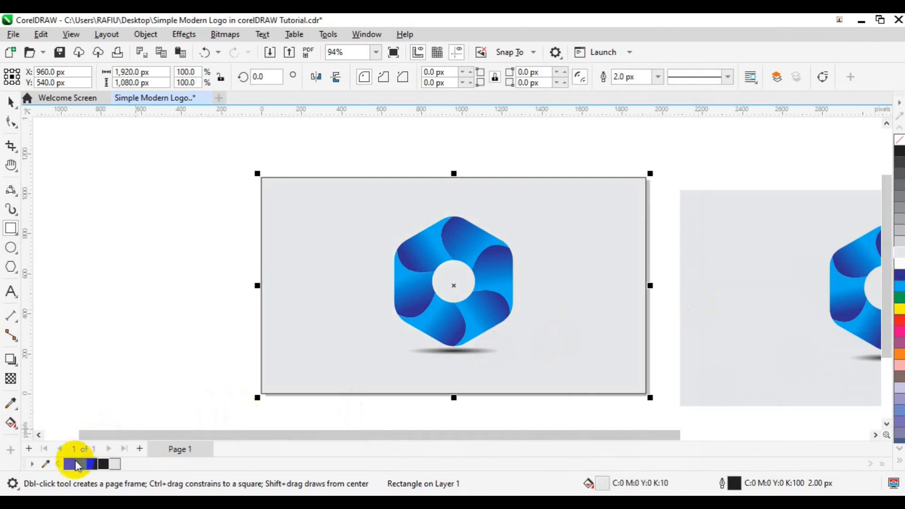
right_click(70, 464)
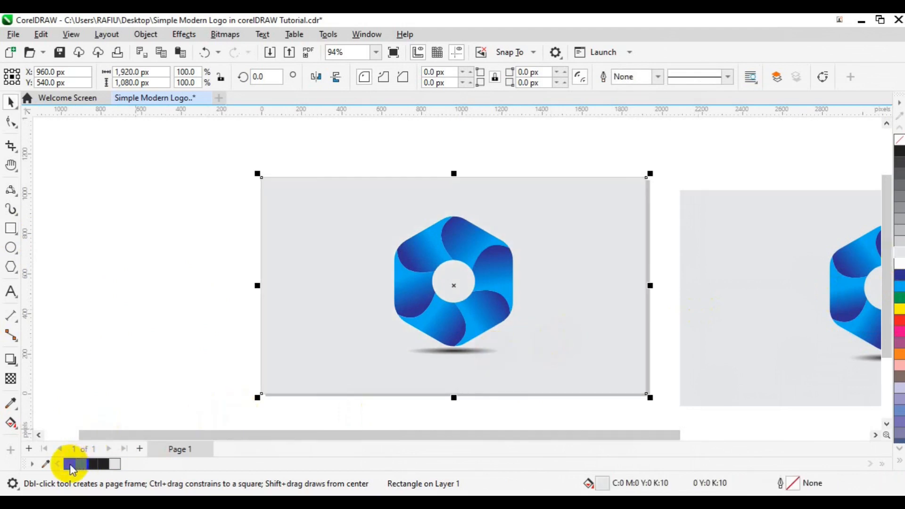
key(space)
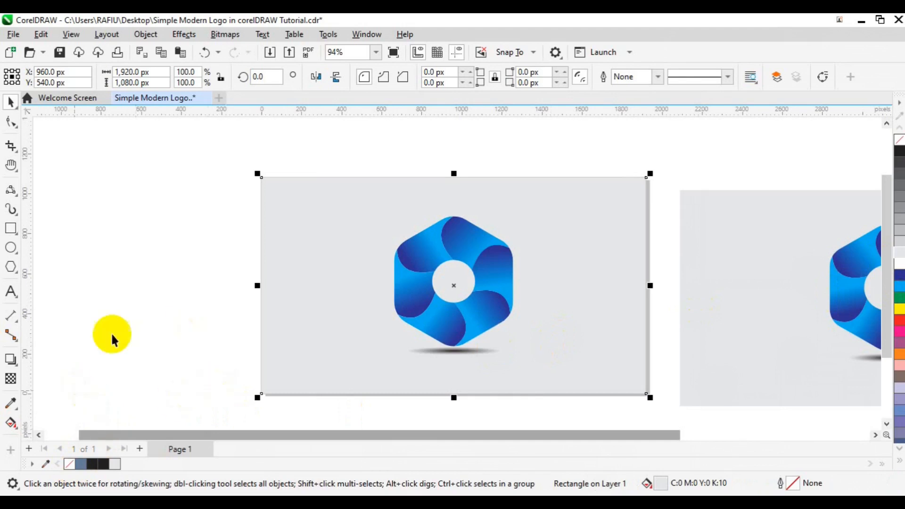
click(108, 340)
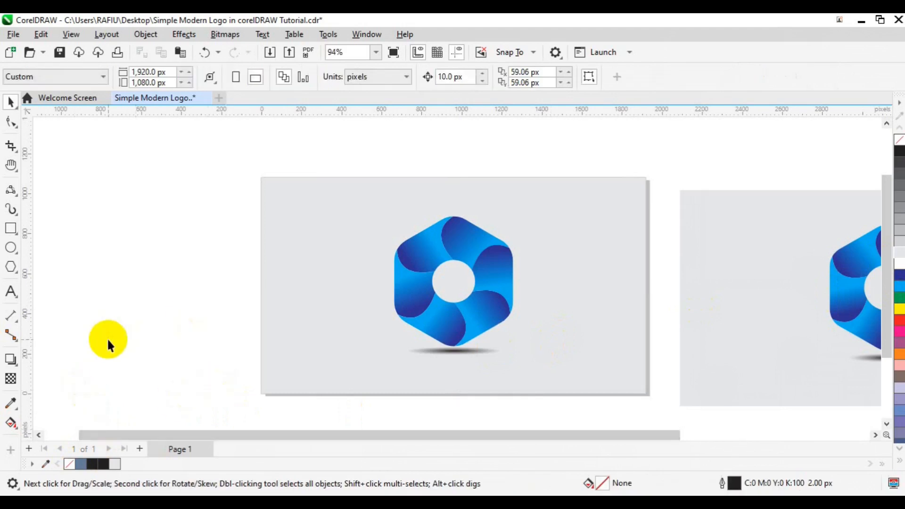